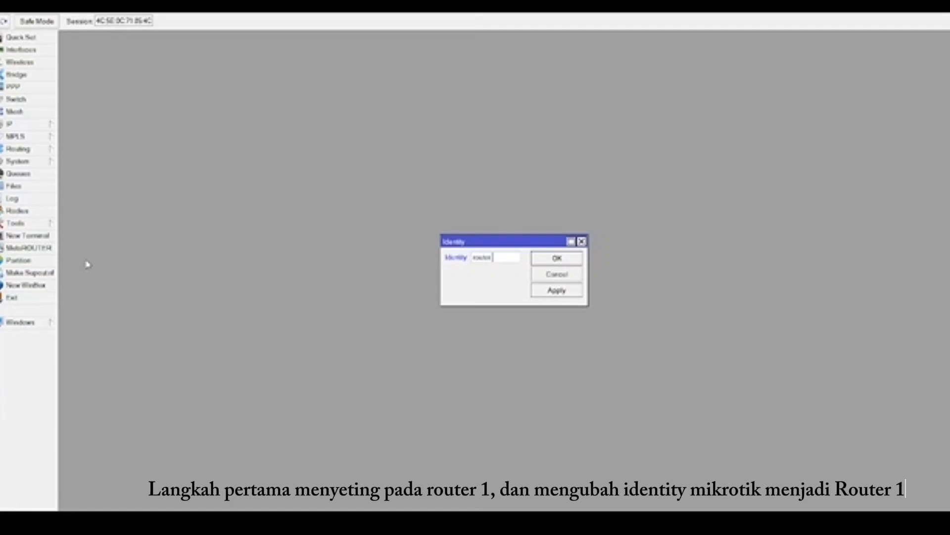
- Set the router's identity to Router 1 and save it
key(BackSpace)
key(BackSpace)
key(BackSpace)
key(BackSpace)
key(BackSpace)
key(BackSpace)
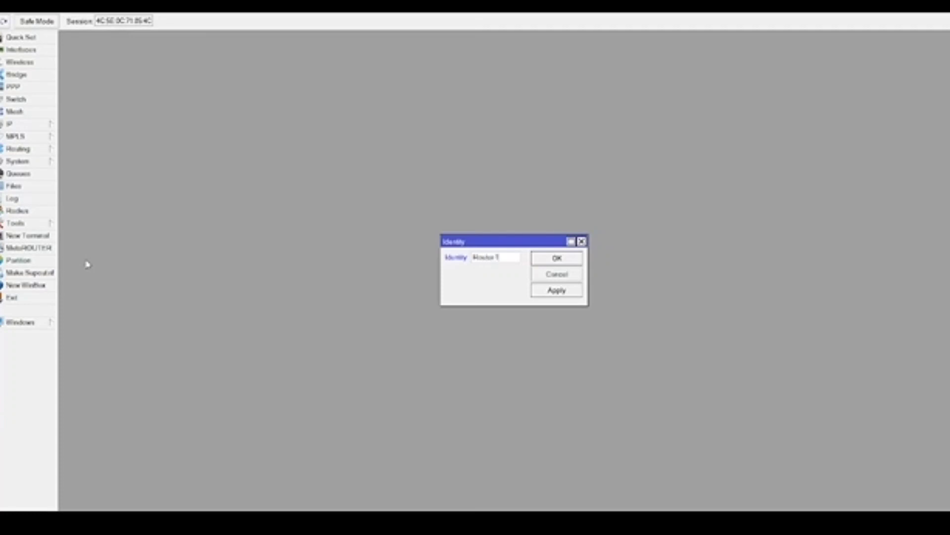
click(539, 290)
click(545, 263)
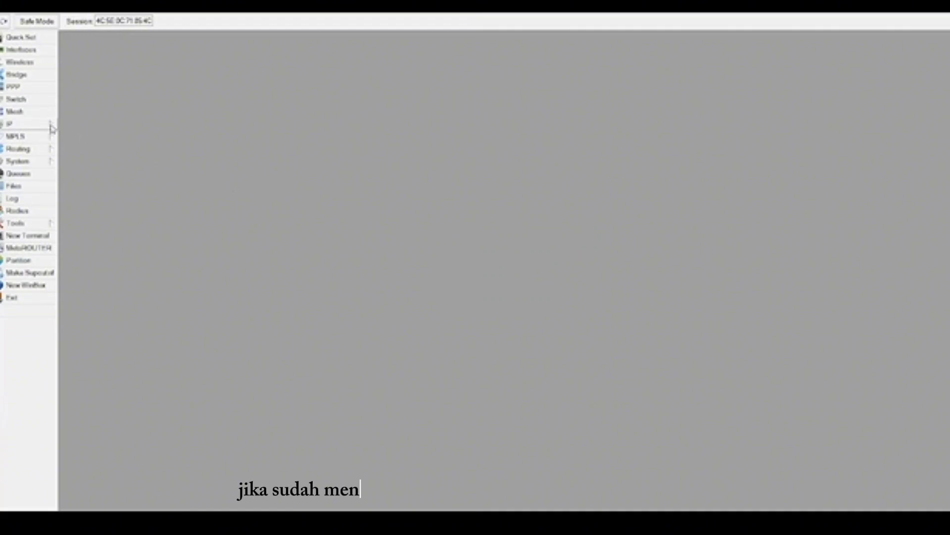
- Add the IP address 192.168.10.1/24 to interface ether1
click(30, 125)
click(88, 153)
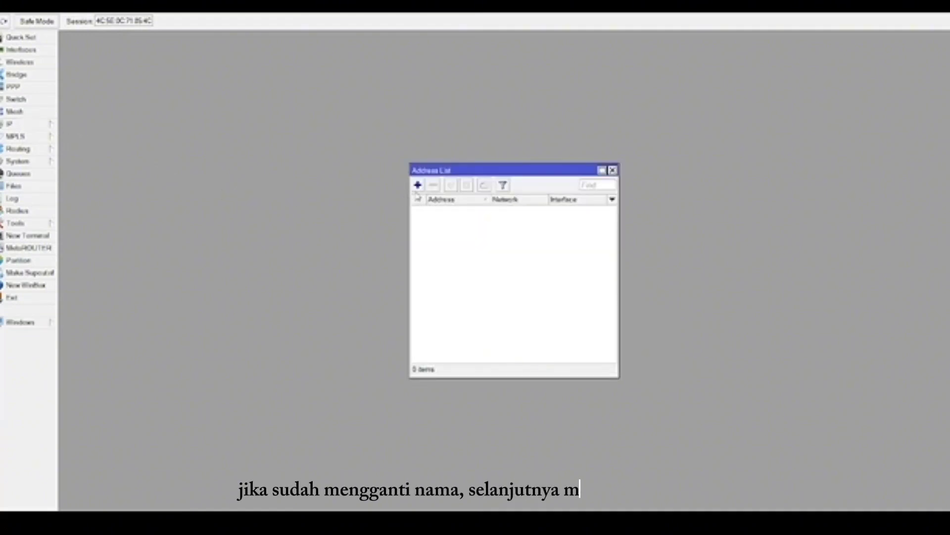
click(417, 185)
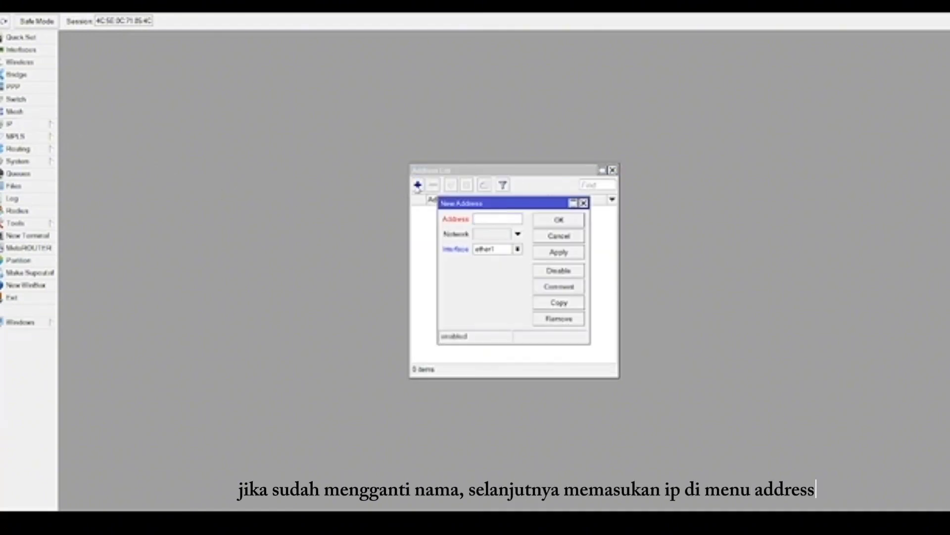
text(192.168)
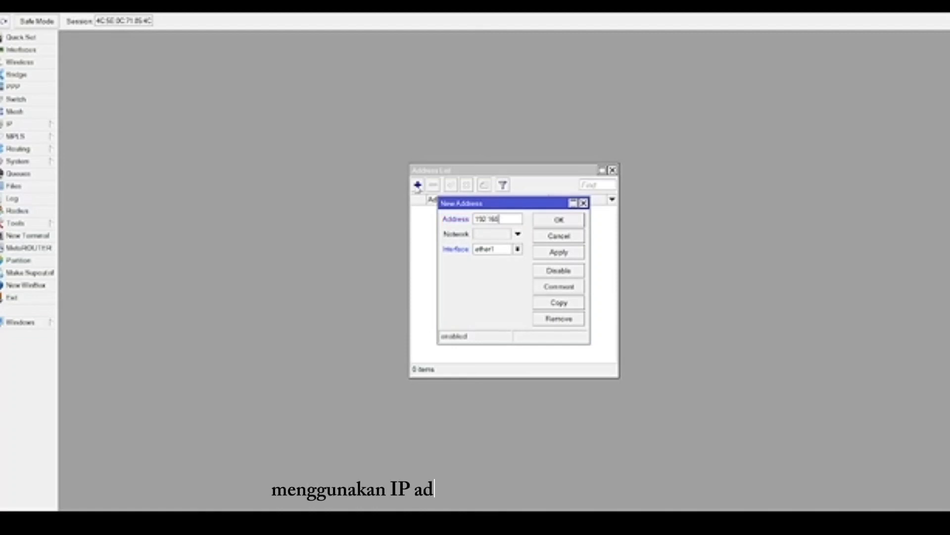
text(.10.1/24)
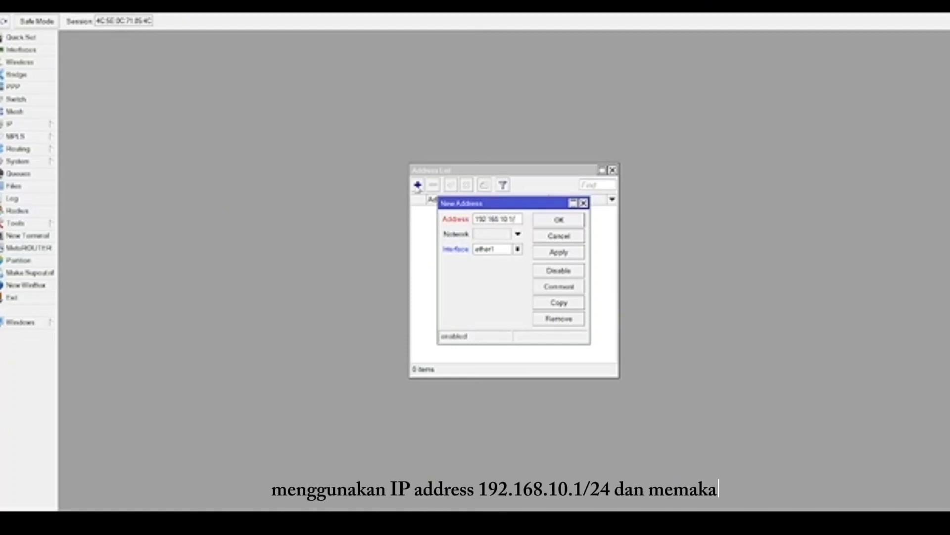
click(518, 250)
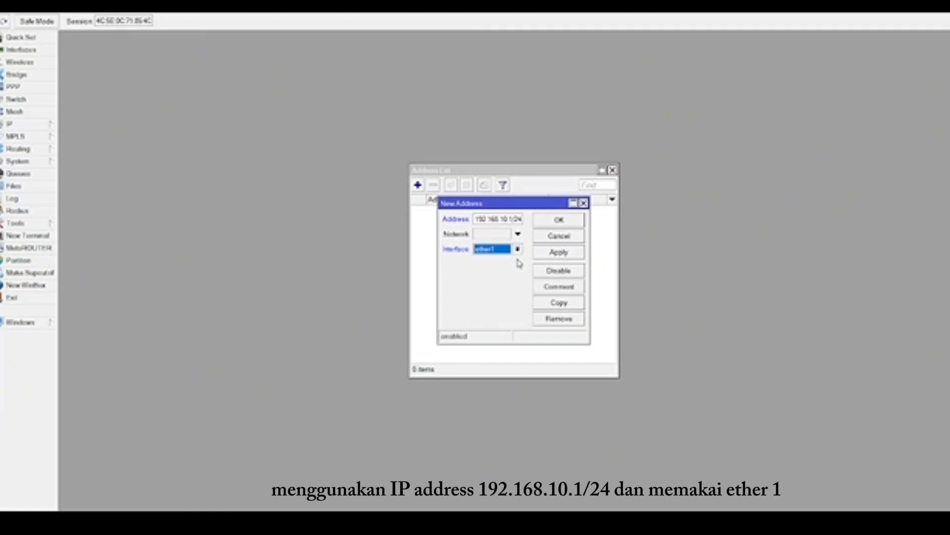
click(557, 252)
click(558, 219)
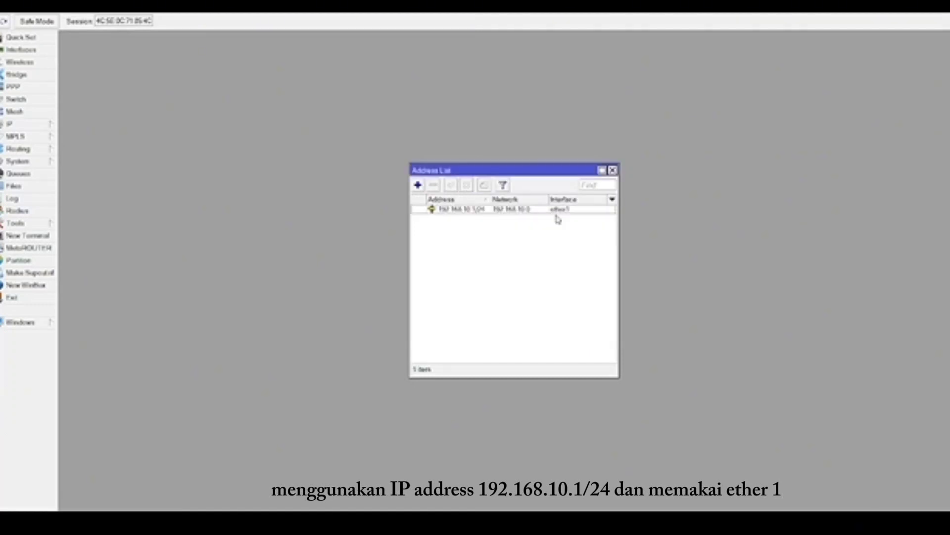
- Add the IP address 192.168.30.2/24 to interface ether2
click(418, 185)
text(192.168.30.2)
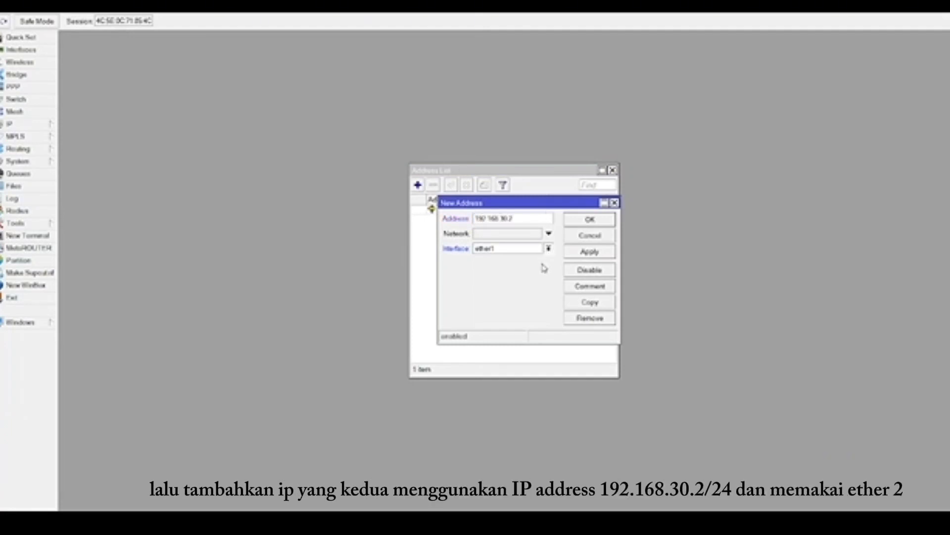
click(548, 248)
click(510, 266)
click(568, 251)
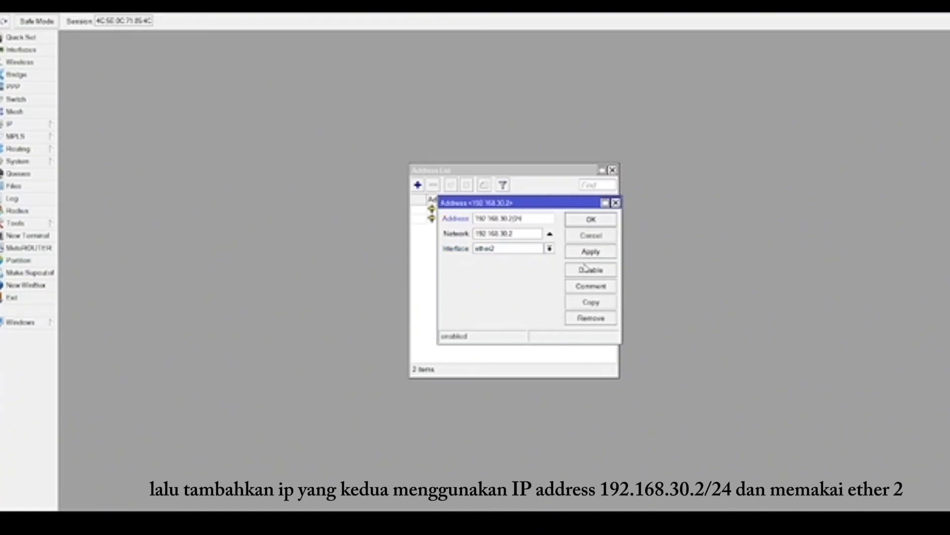
click(600, 251)
click(591, 219)
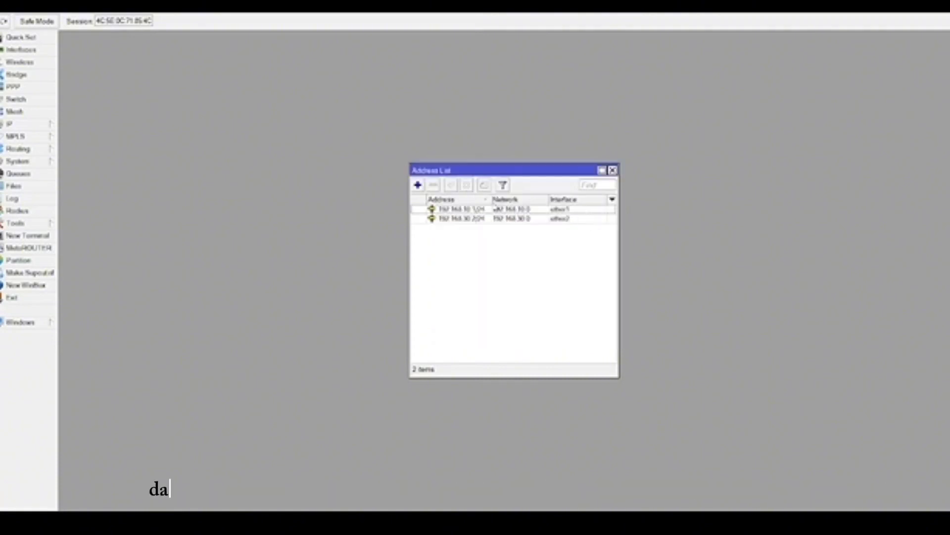
- Add the IP address 192.168.20.1/24 to interface ether3
click(418, 185)
text(192.168.20.1/24)
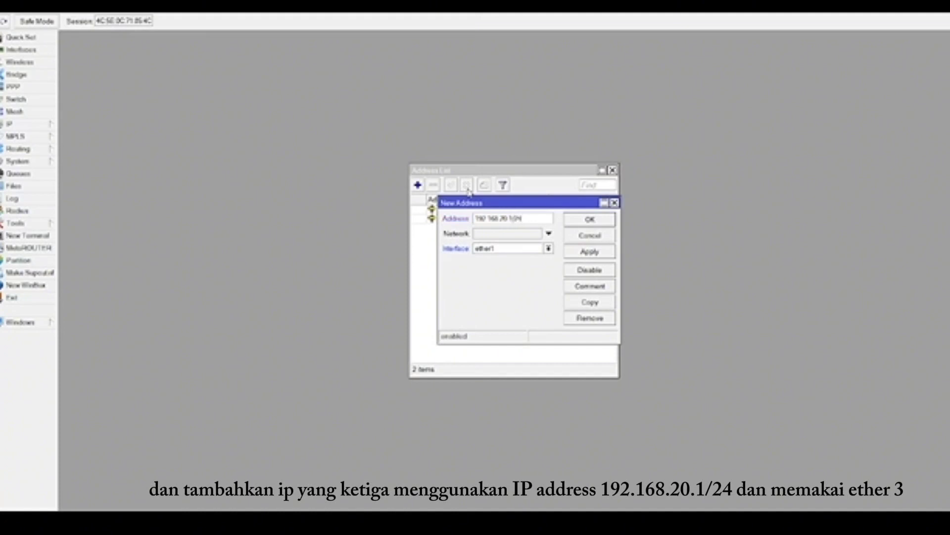
click(547, 271)
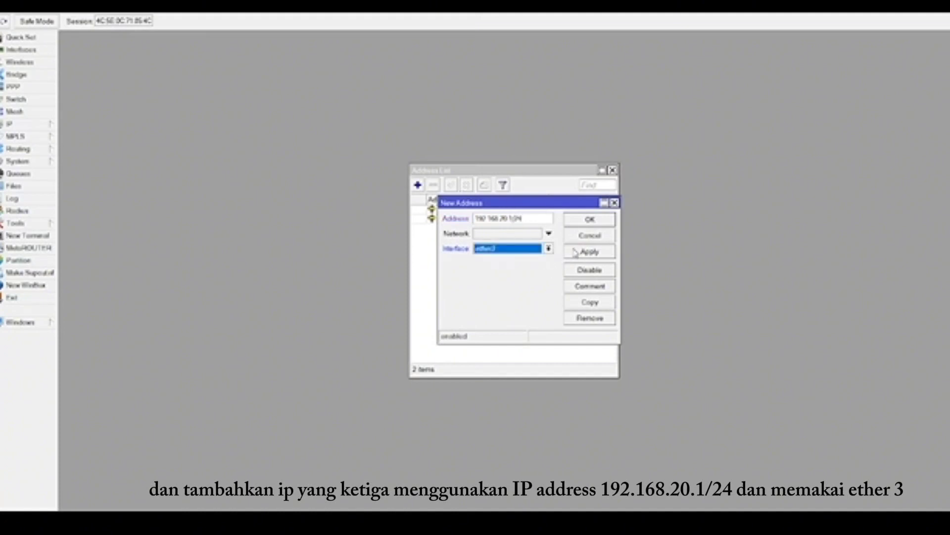
click(575, 253)
click(577, 223)
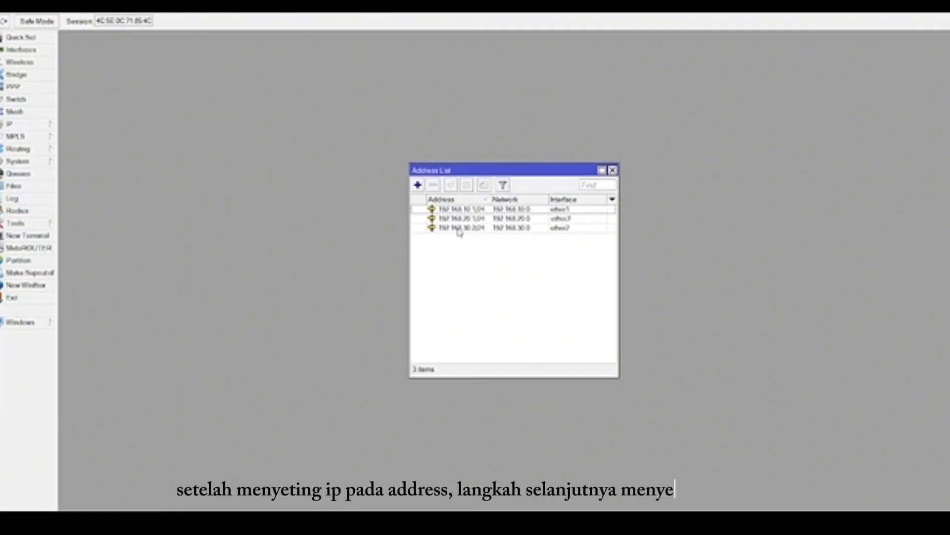
- Create a BGP instance named bgp1-R1 with AS 100 and router ID 192.168.10.1
click(42, 149)
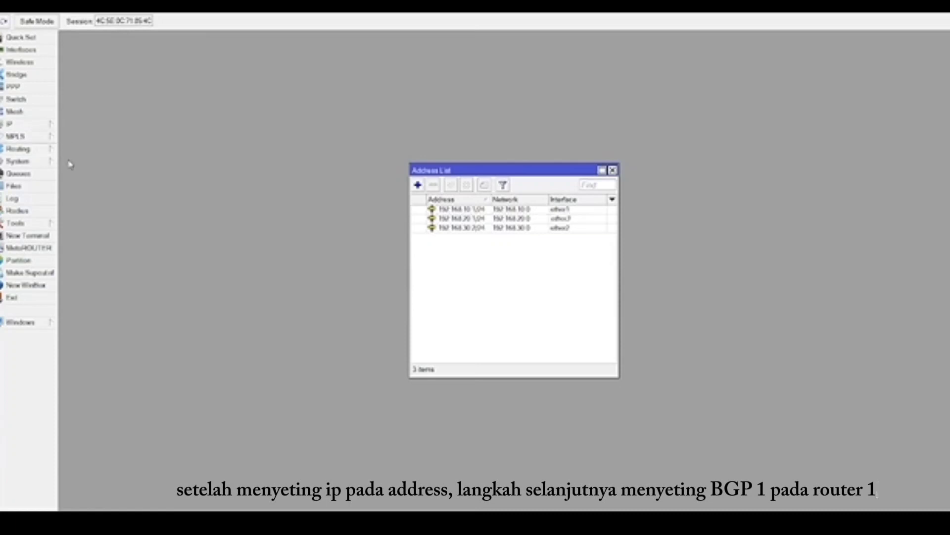
click(69, 163)
click(299, 193)
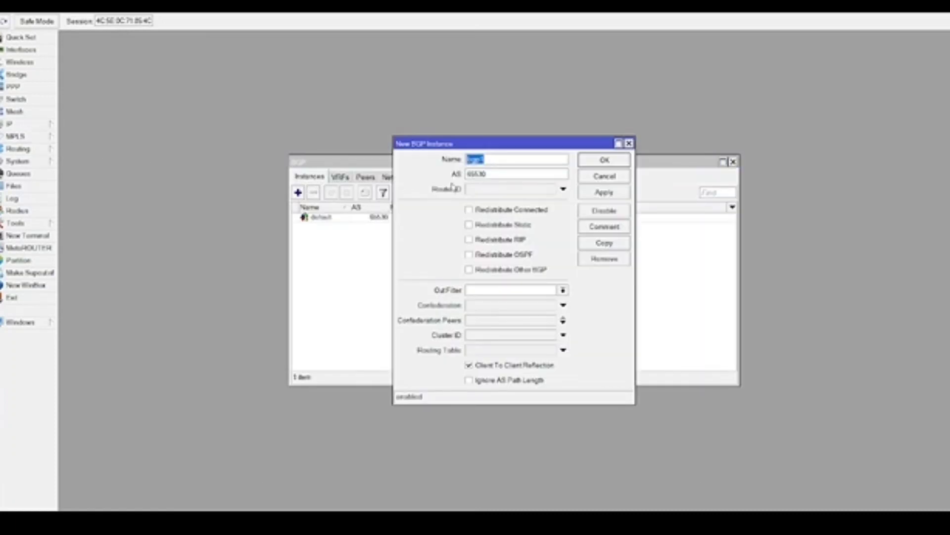
click(490, 159)
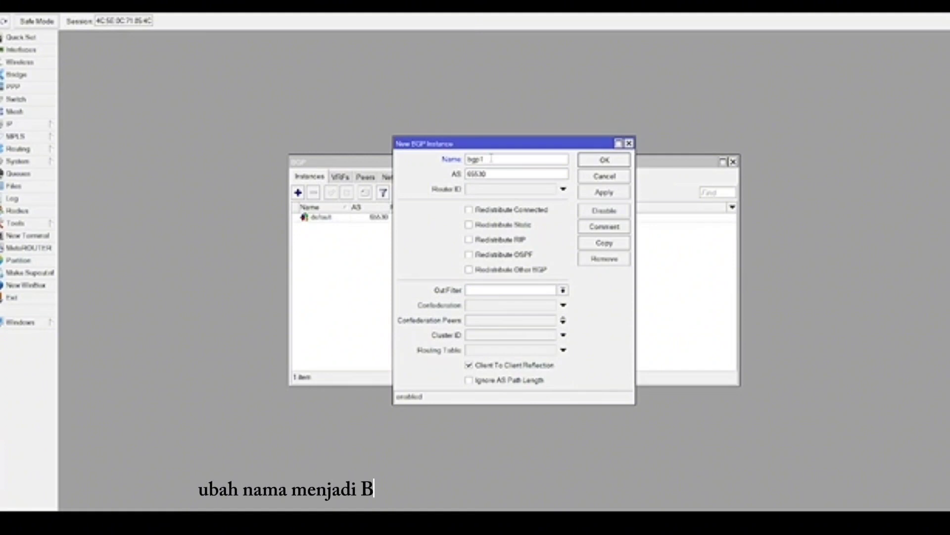
text(R1)
double_click(504, 174)
key(BackSpace)
text(100)
click(504, 190)
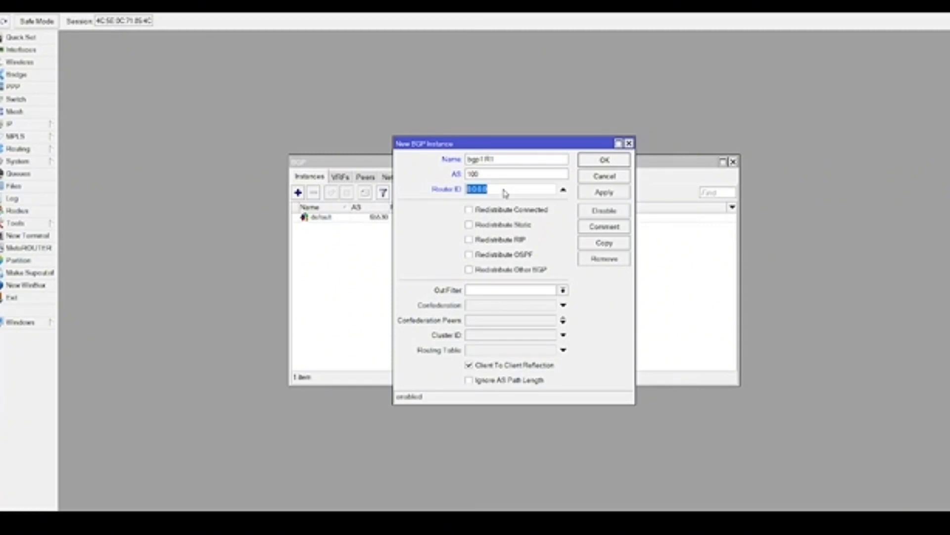
key(BackSpace)
click(594, 193)
click(595, 161)
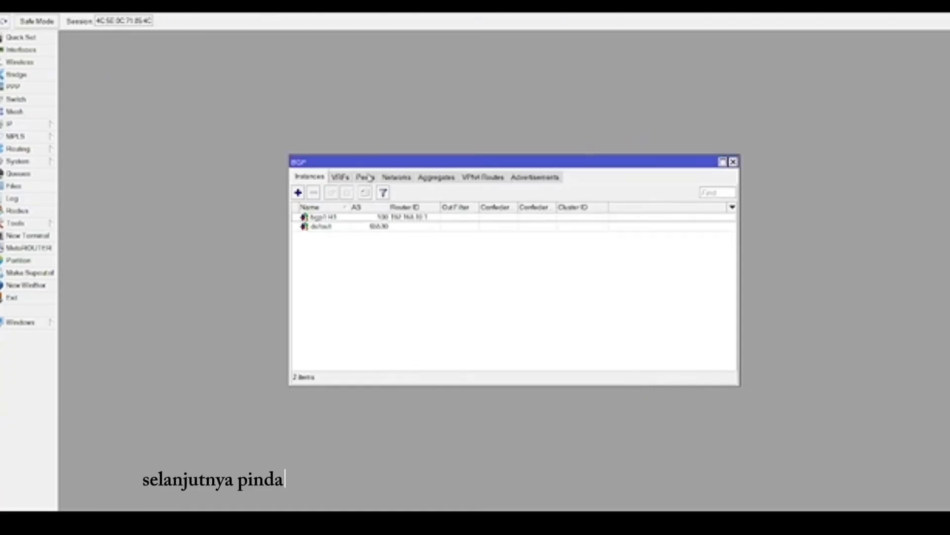
- Create a BGP peer named peer1-R1 on instance bgp1-R1 with remote address 192.168.10.2 and remote AS 200
click(368, 177)
click(298, 192)
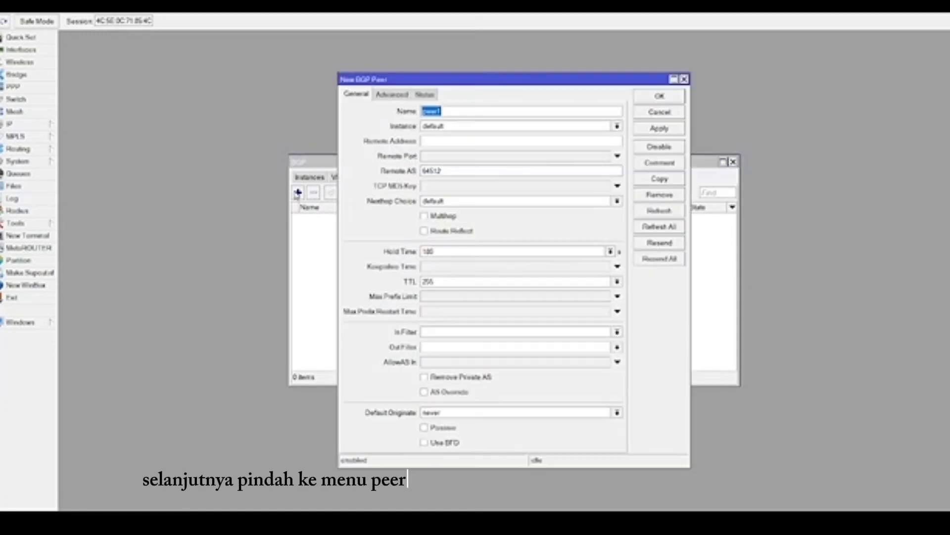
click(474, 110)
text(1-R)
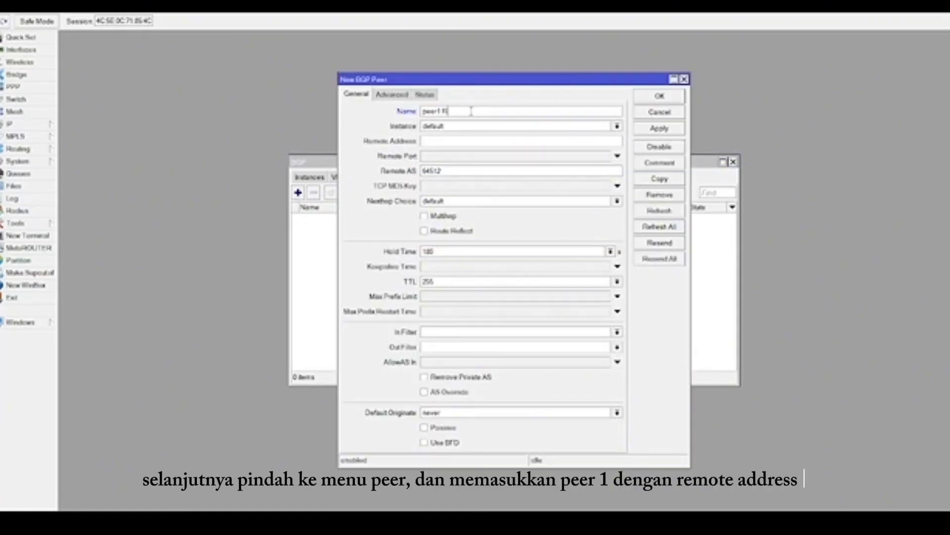
text(1)
click(475, 126)
click(483, 138)
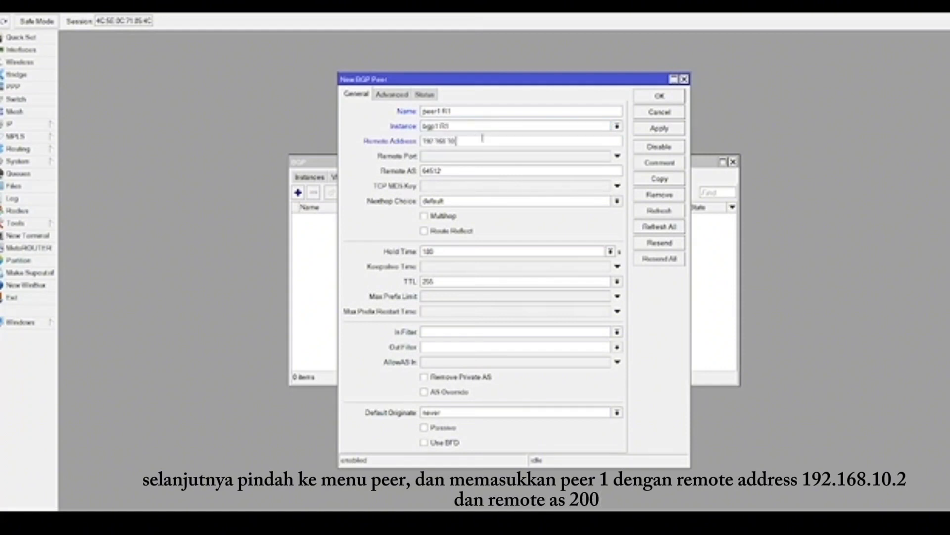
double_click(460, 171)
text(2)
click(660, 129)
click(657, 98)
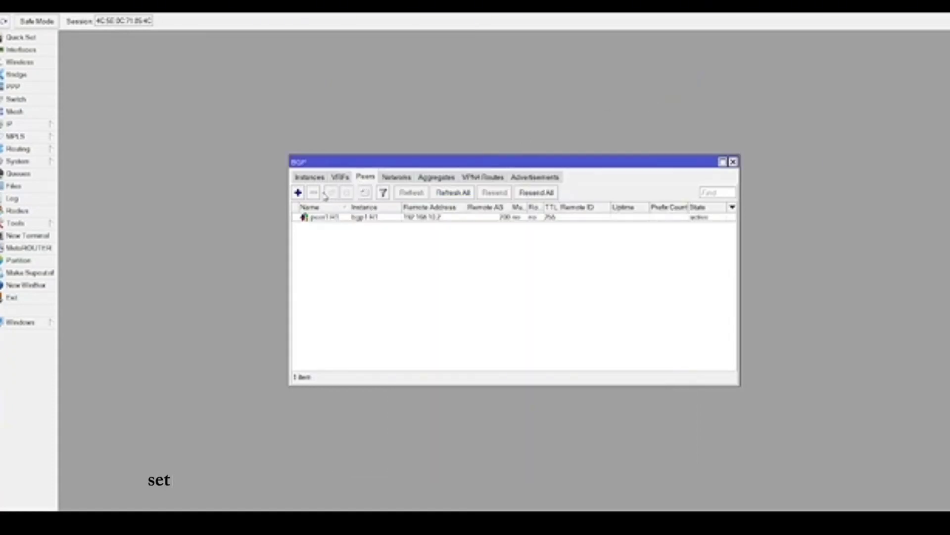
- Create a BGP peer named peer2-R1 on instance bgp1-R1 with remote address 192.168.30.1 and remote AS 300
click(298, 192)
click(451, 109)
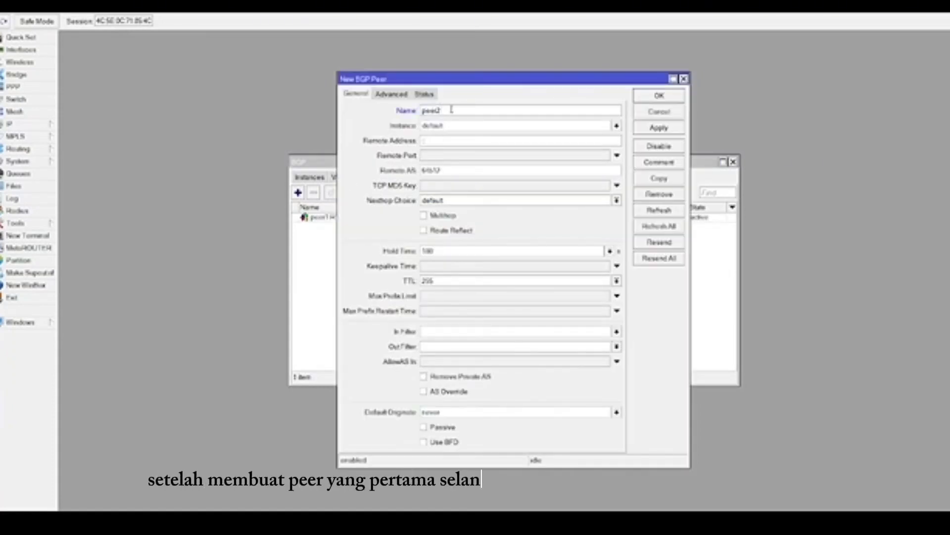
text(-R1)
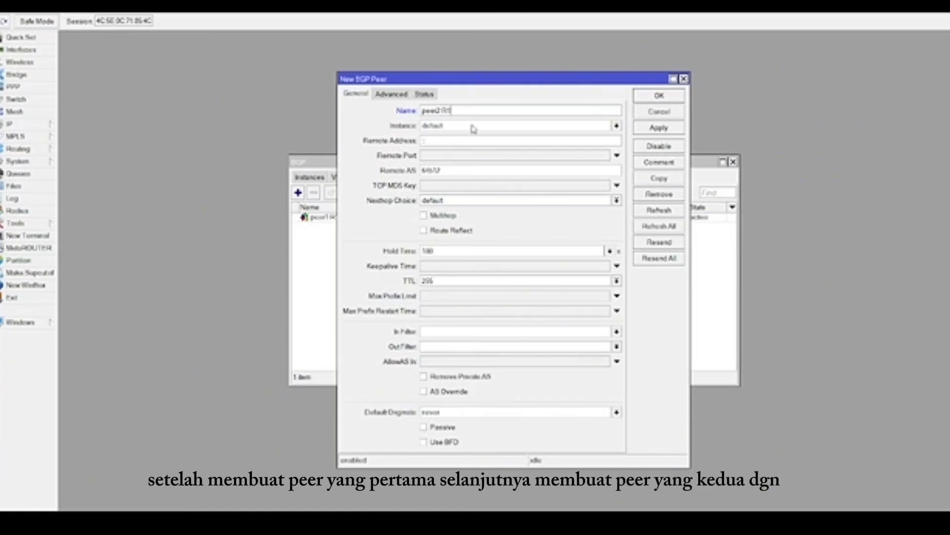
click(473, 128)
click(475, 140)
click(472, 139)
key(BackSpace)
key(BackSpace)
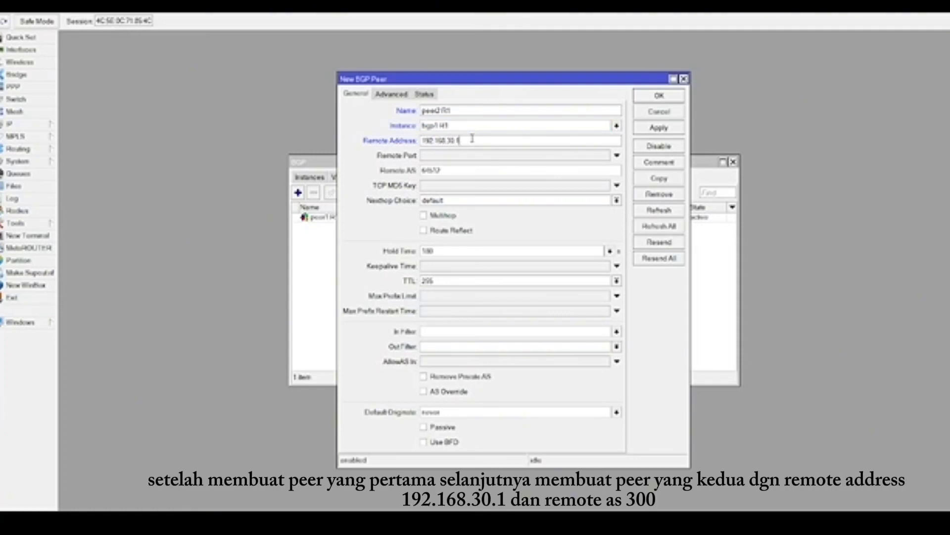
double_click(473, 170)
text(300)
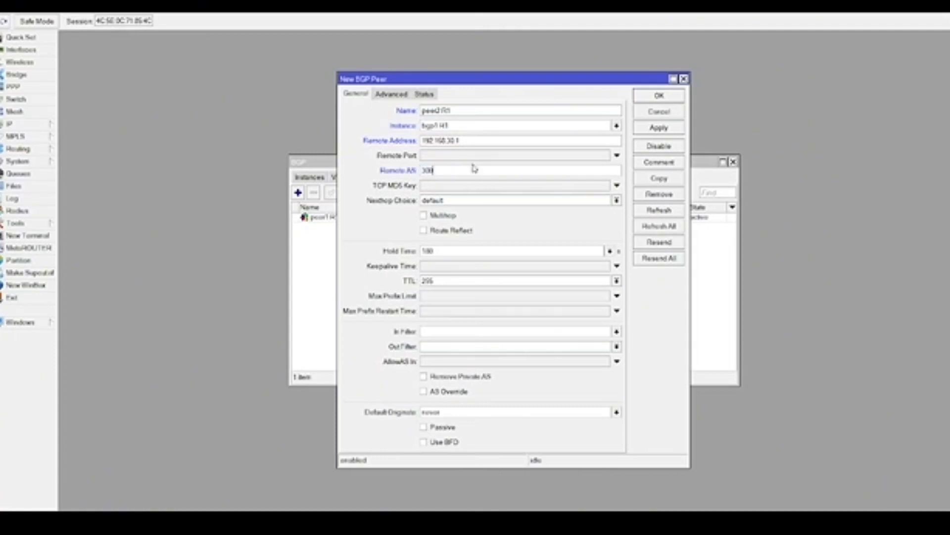
click(644, 128)
click(650, 97)
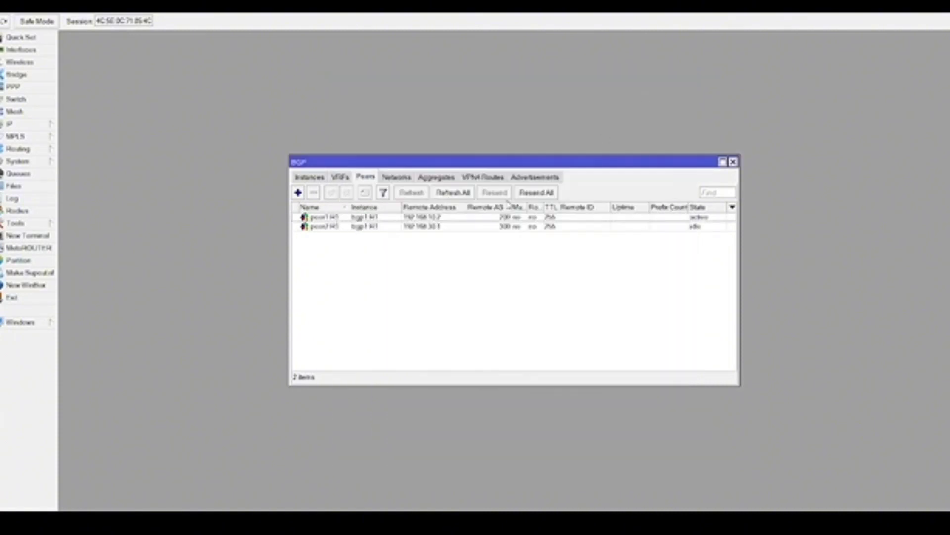
- Add the BGP network 192.168.10.0 with Synchronize disabled
click(396, 178)
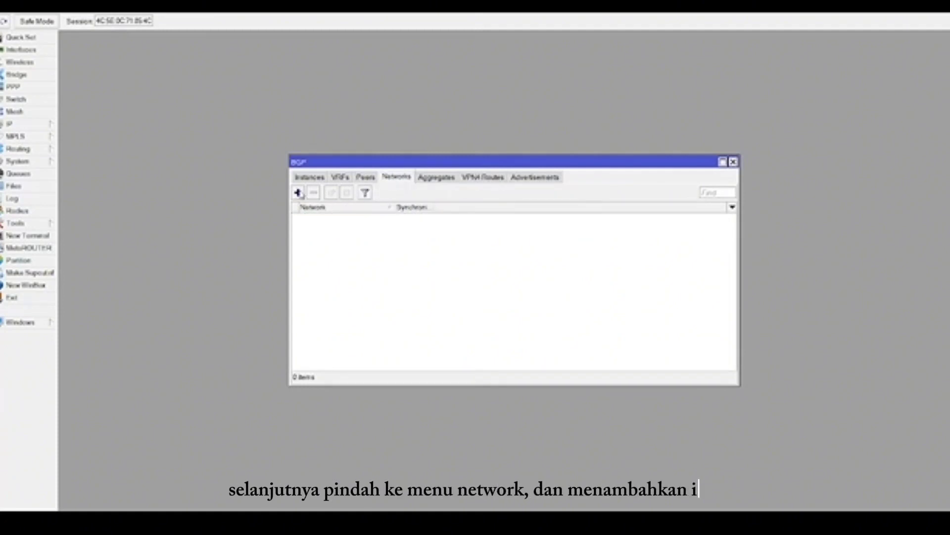
click(298, 193)
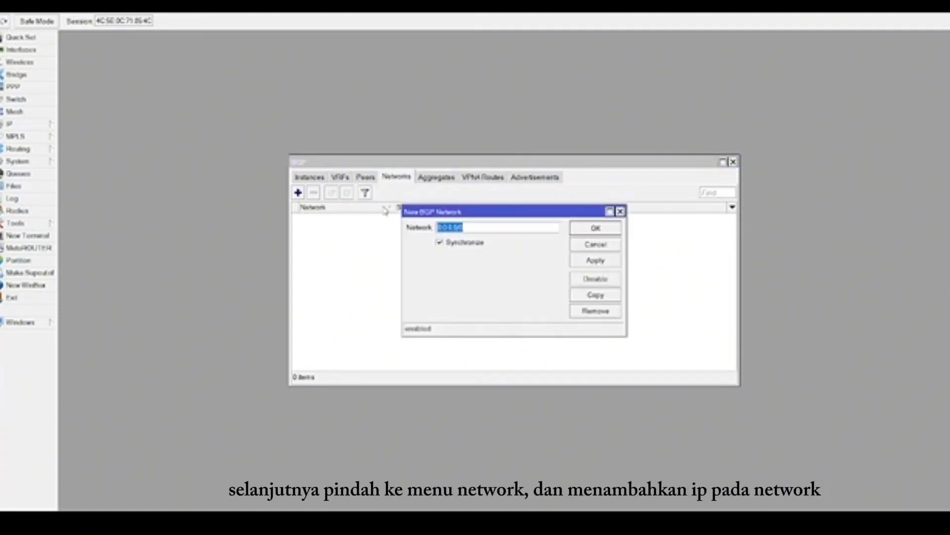
key(BackSpace)
text(192.168.1)
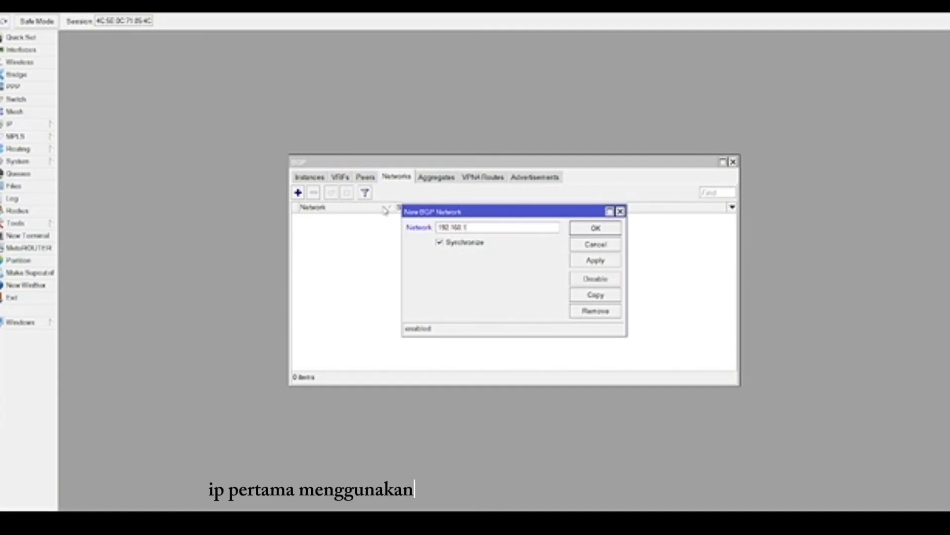
text(0.0)
click(547, 246)
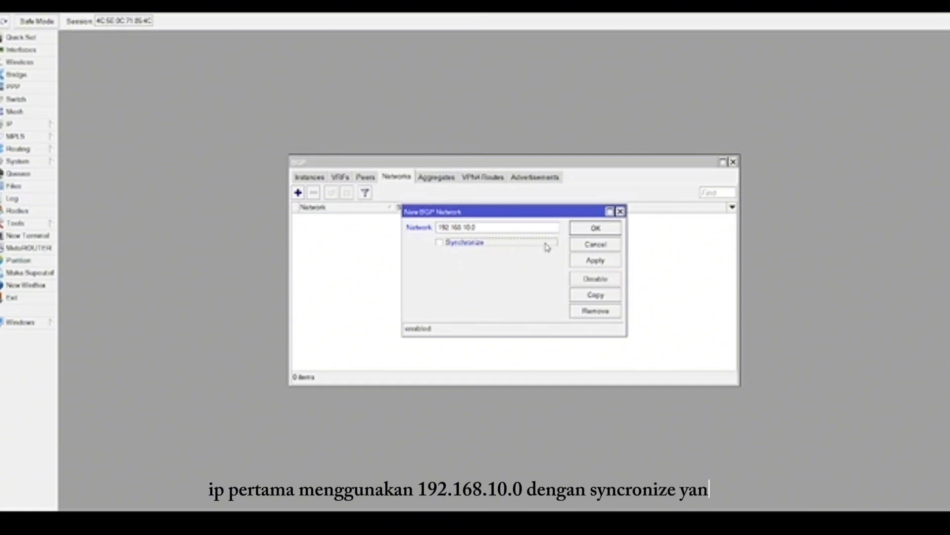
click(582, 263)
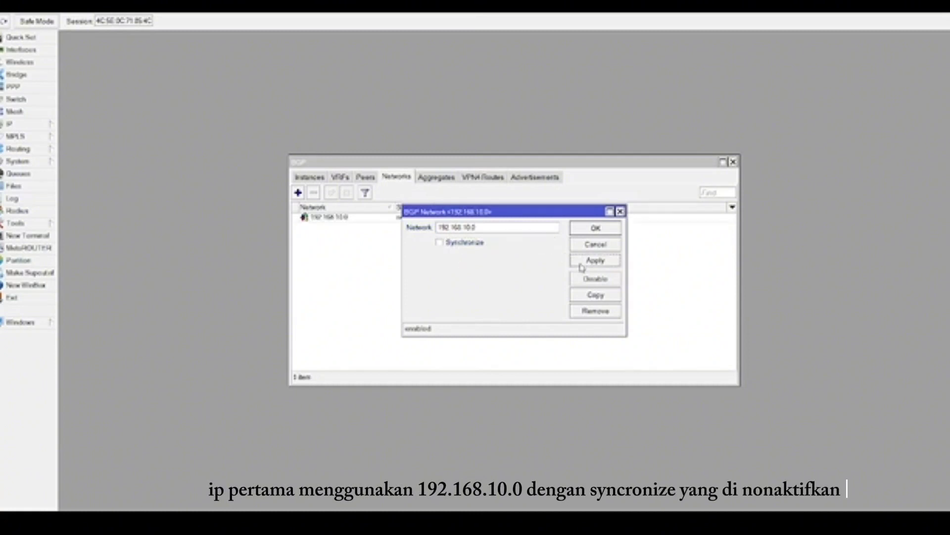
click(583, 230)
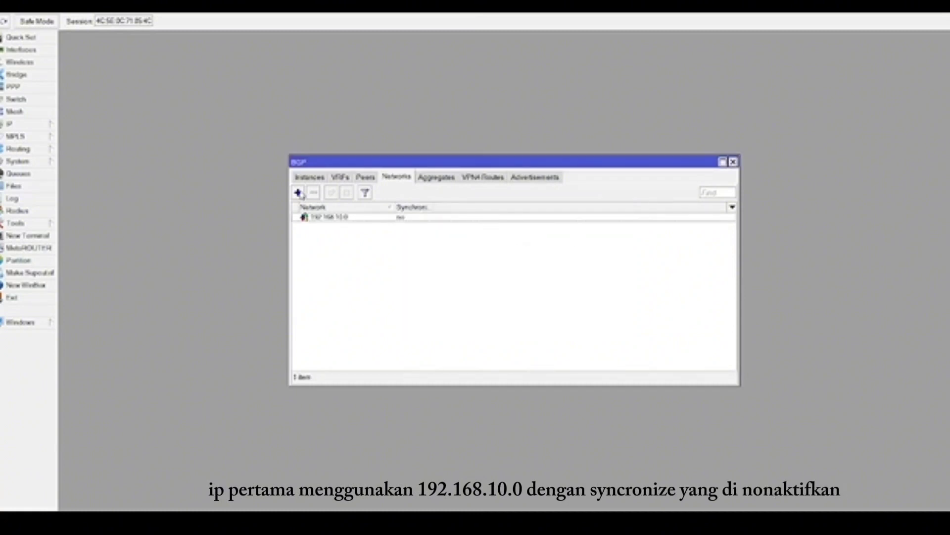
- Add the BGP network 192.168.30.0 with Synchronize disabled
click(299, 192)
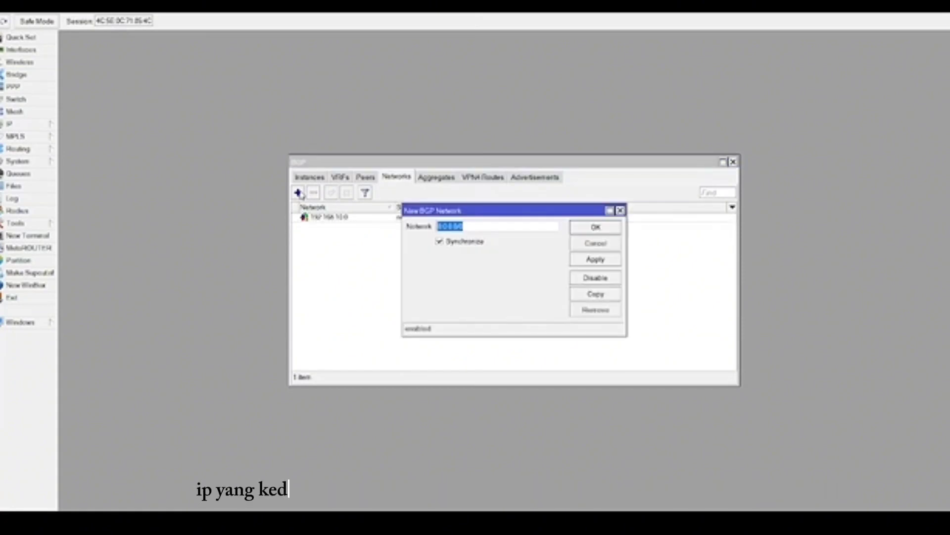
key(BackSpace)
text(192.168)
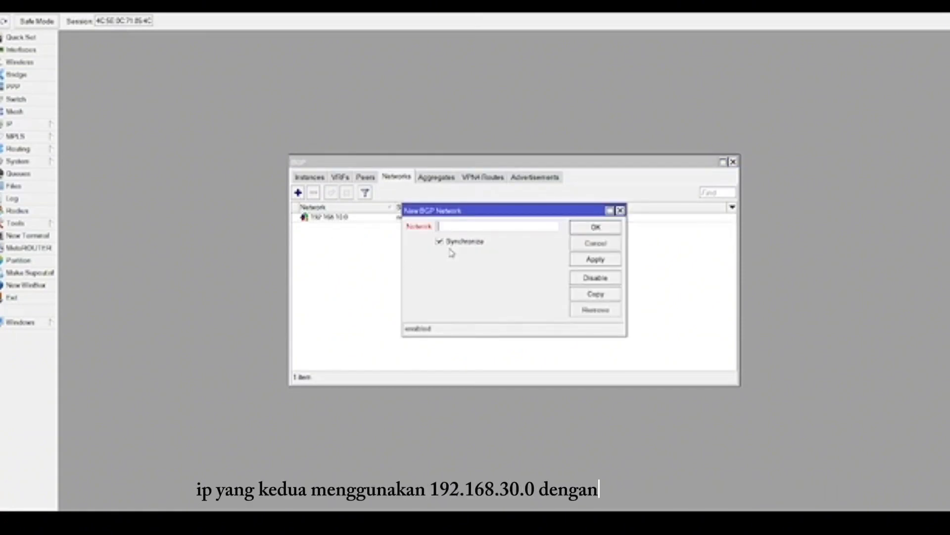
text(.30.0)
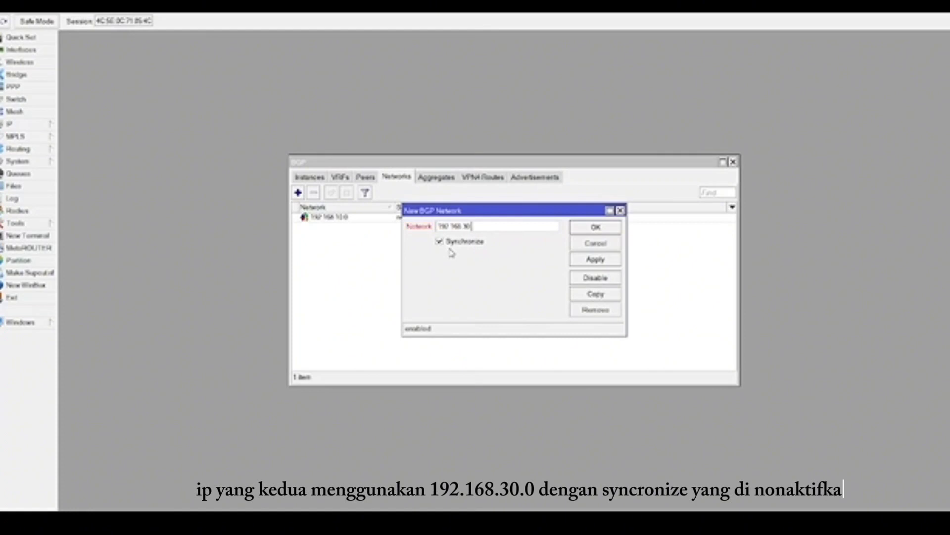
click(449, 245)
click(599, 262)
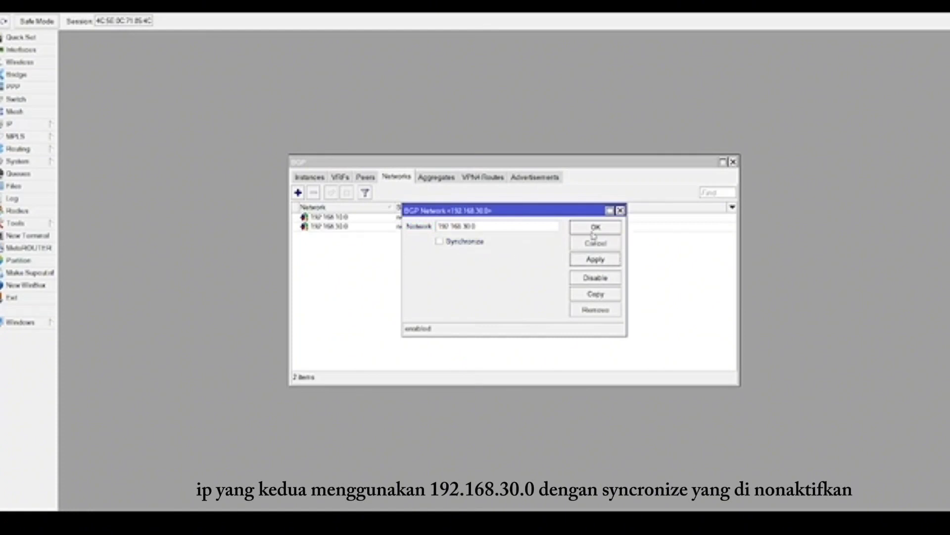
click(594, 233)
- Add the BGP network 192.168.20.0 with Synchronize disabled
click(297, 193)
key(BackSpace)
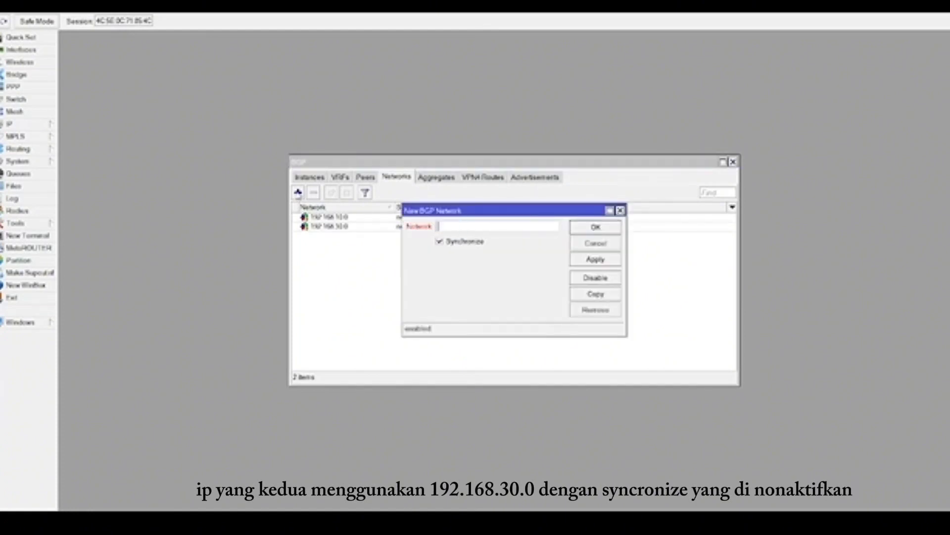
text(192.168.20.0)
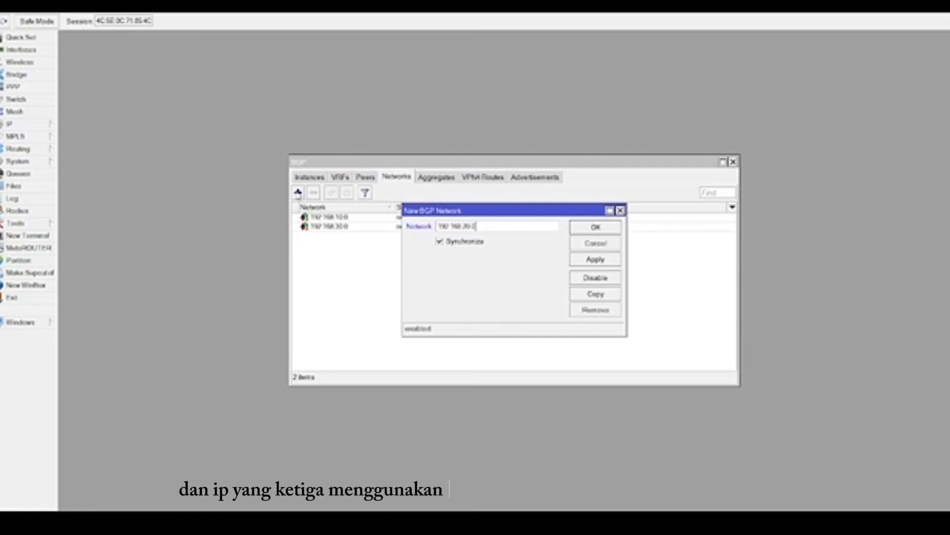
click(503, 244)
click(594, 259)
click(580, 227)
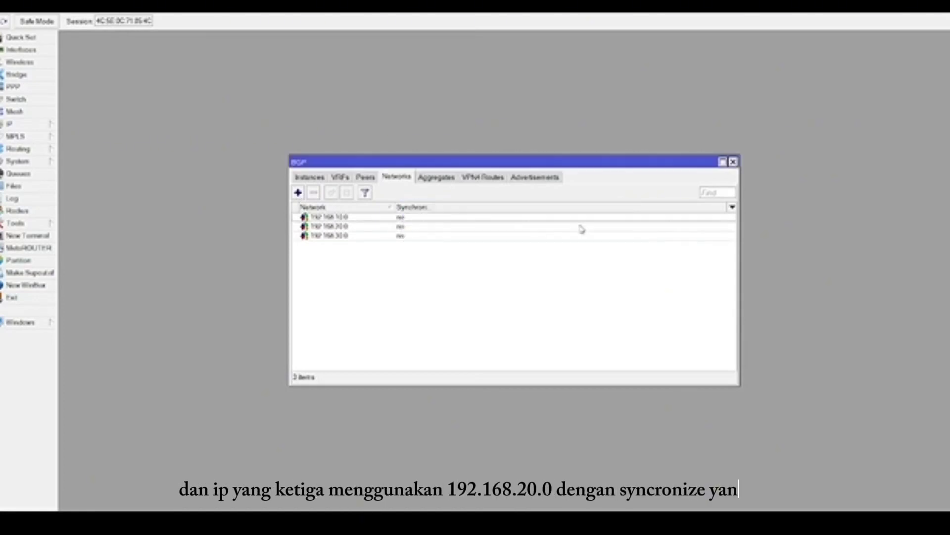
- Refresh all BGP peers of the first router
click(369, 177)
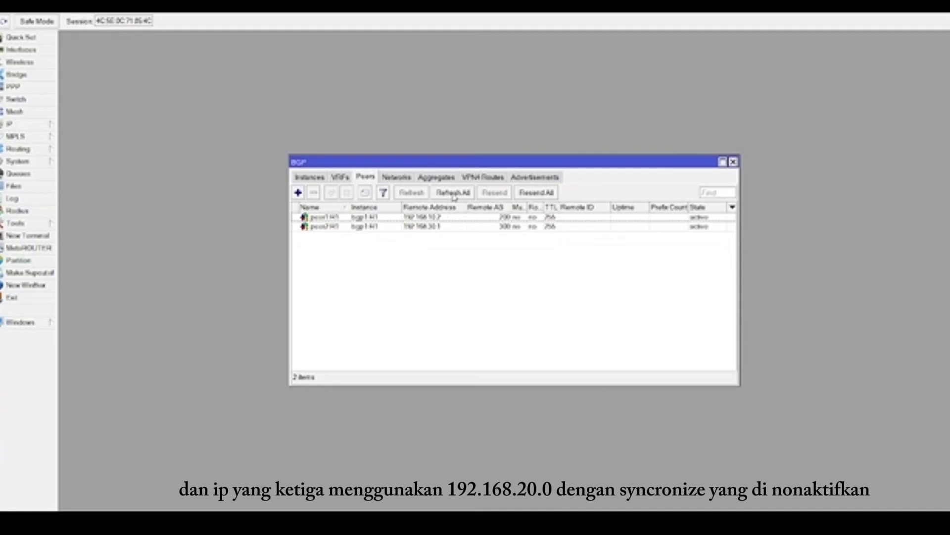
click(454, 196)
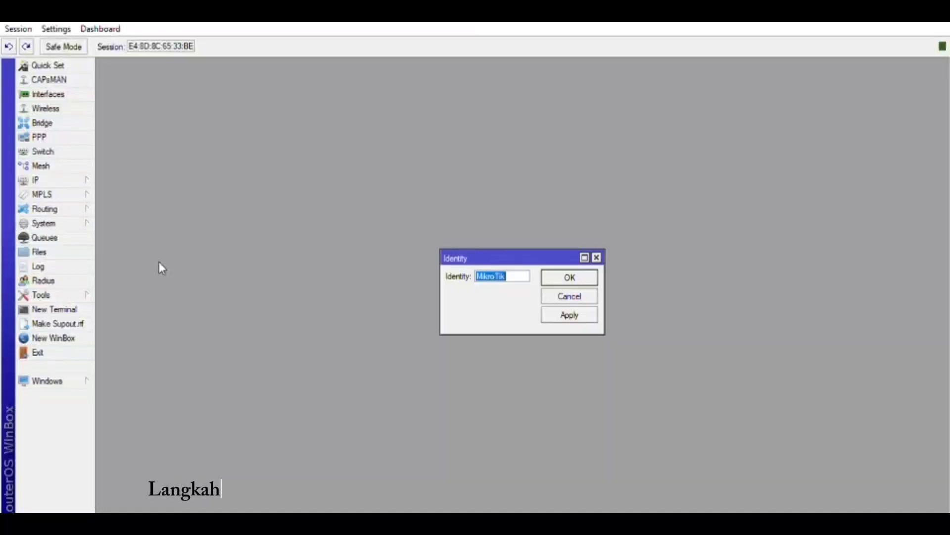
- Set the second router's identity to Router 2
key(BackSpace)
text(R)
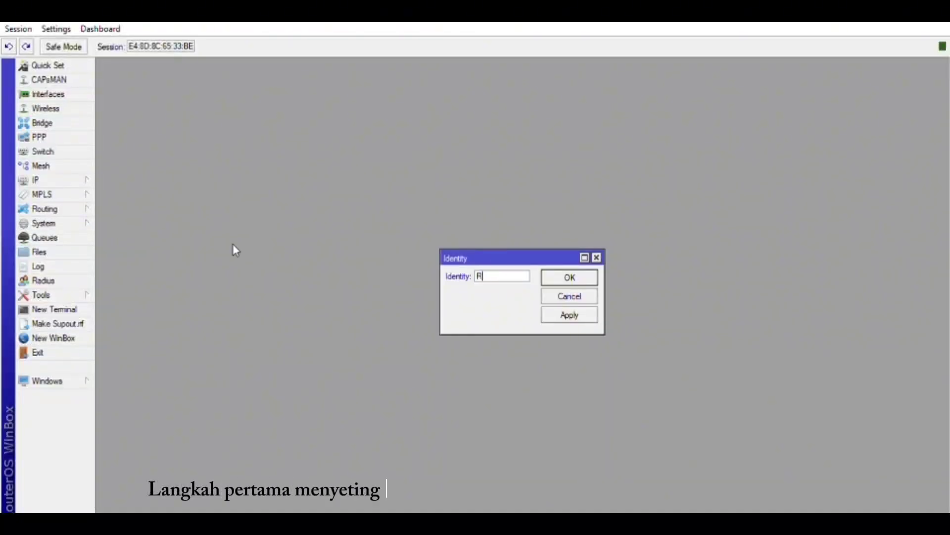
text(outer 2)
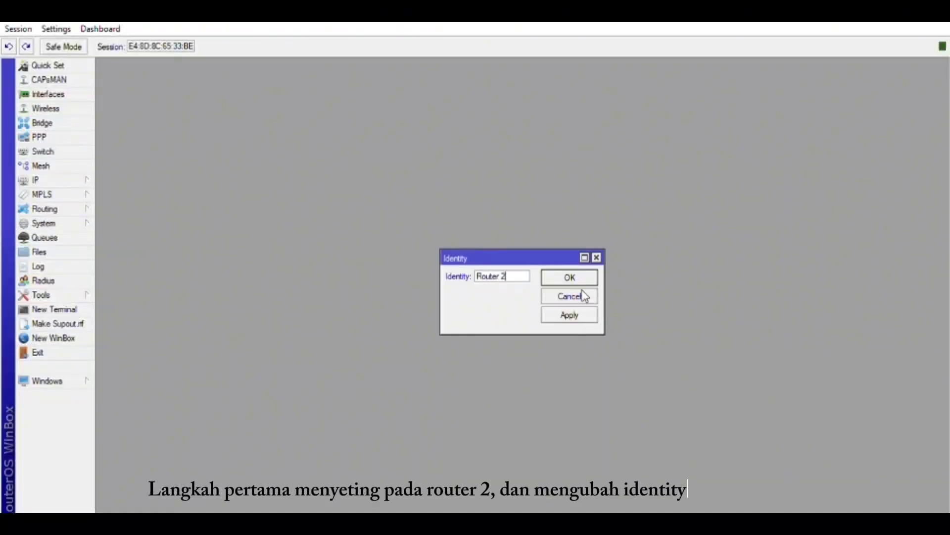
click(583, 277)
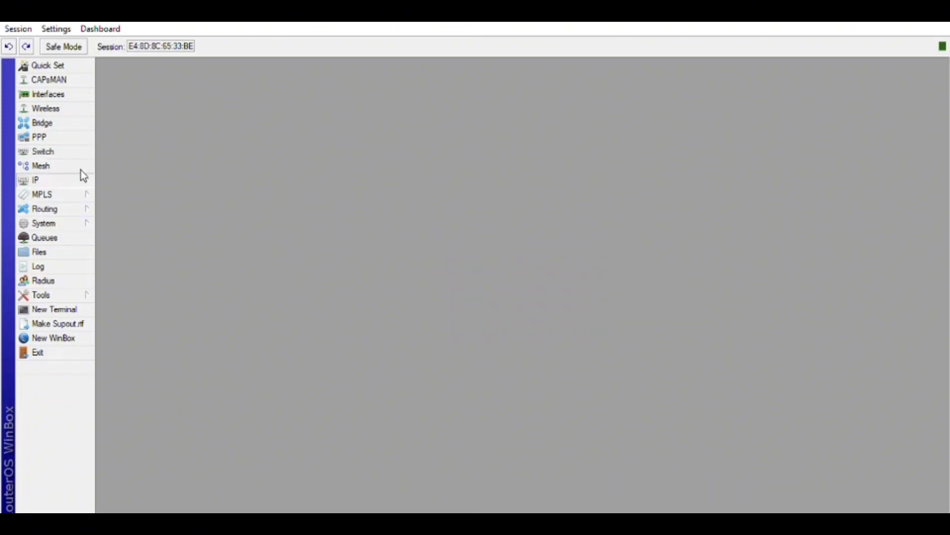
- Add the IP address 192.168.10.2/24 to the second router's address list
click(117, 198)
click(416, 192)
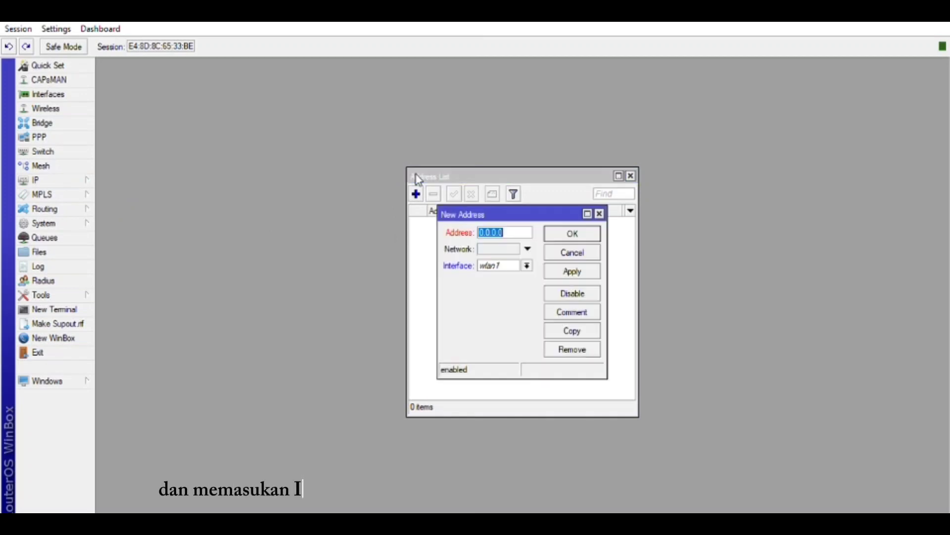
text(192)
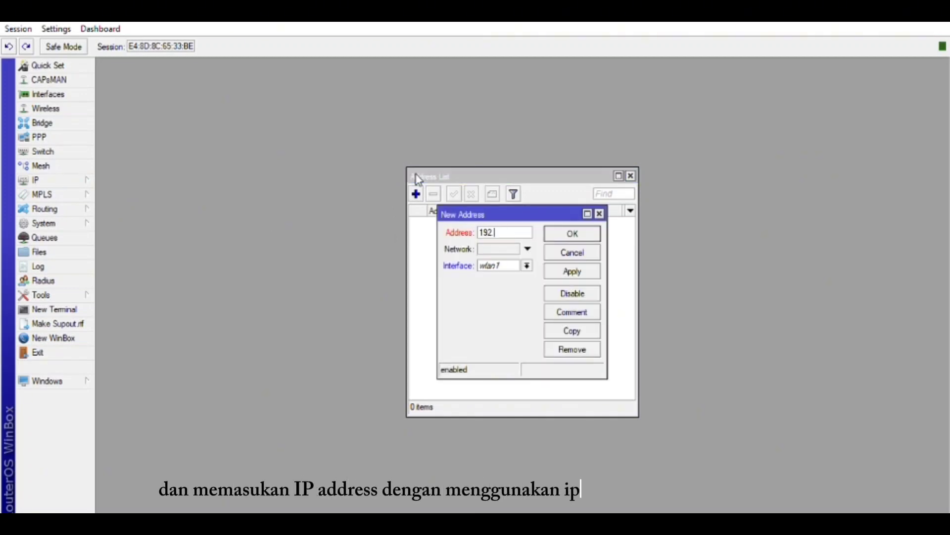
text(.168.)
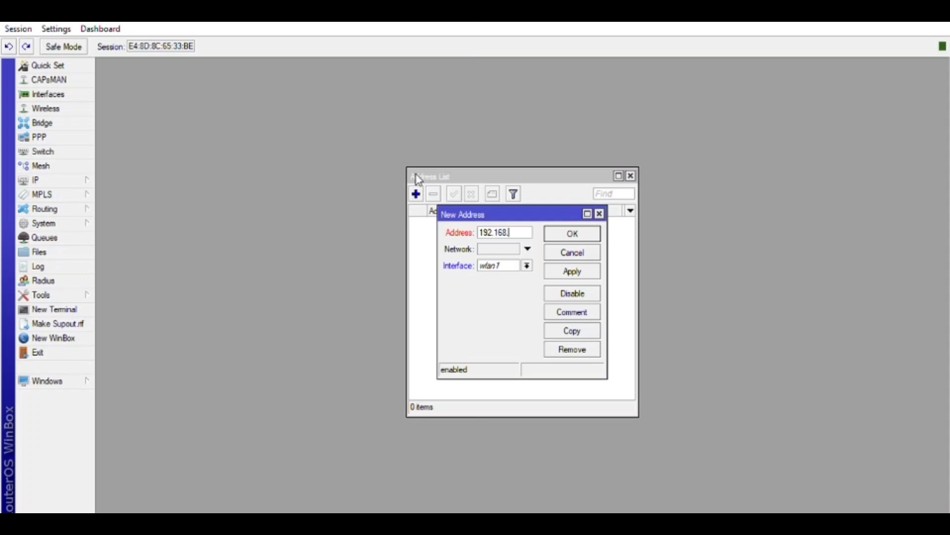
text(1)
text(0.2)
text(/21)
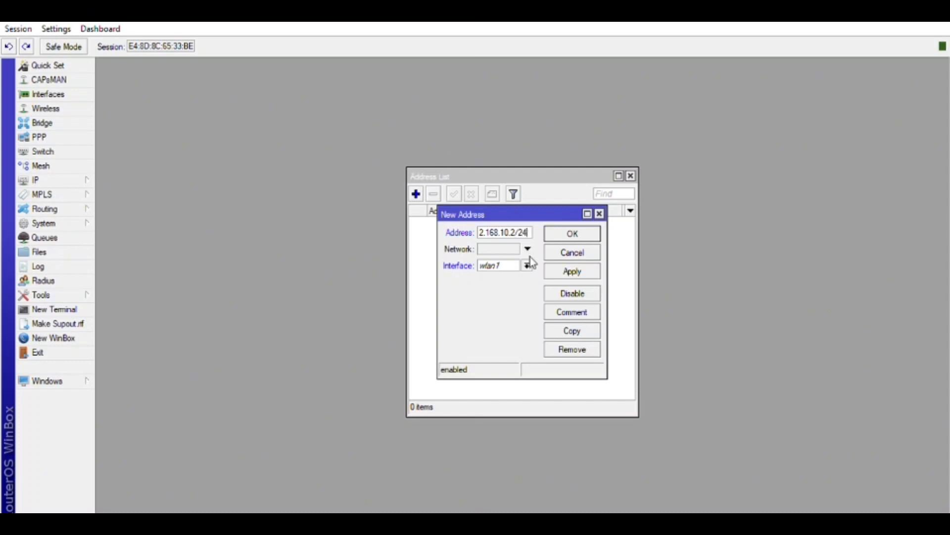
click(519, 267)
click(562, 269)
click(604, 228)
- Add the IP address 192.168.20.1/24 on interface ether2
click(417, 191)
text(192)
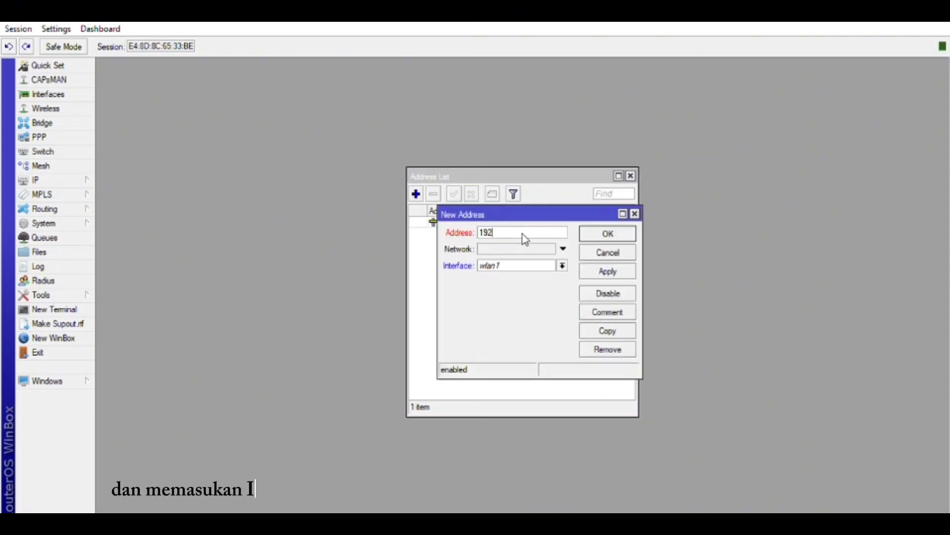
text(.168.)
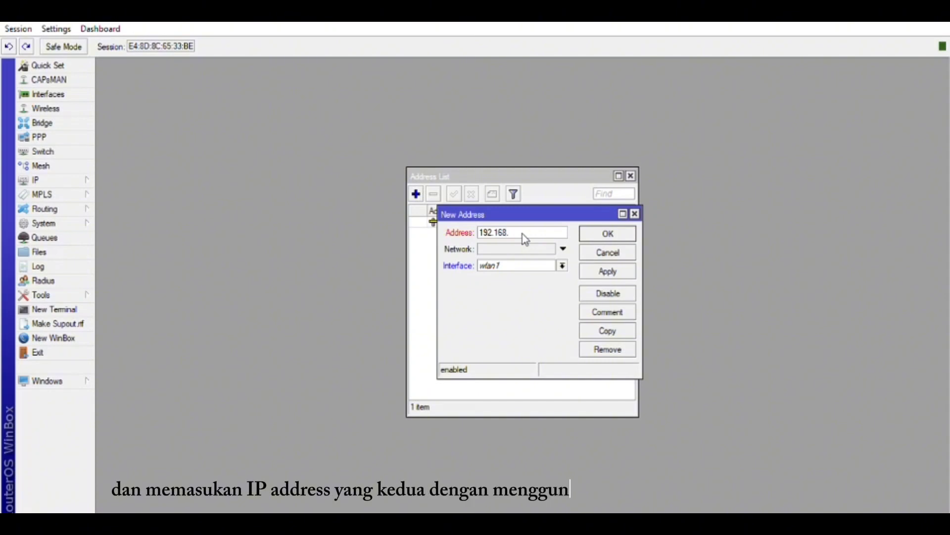
text(20.2/2)
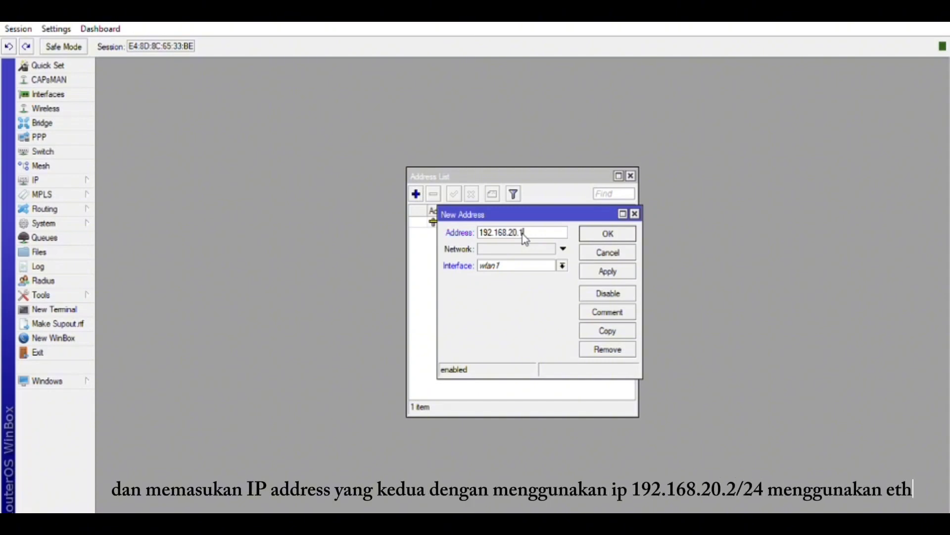
click(563, 266)
click(532, 283)
click(607, 269)
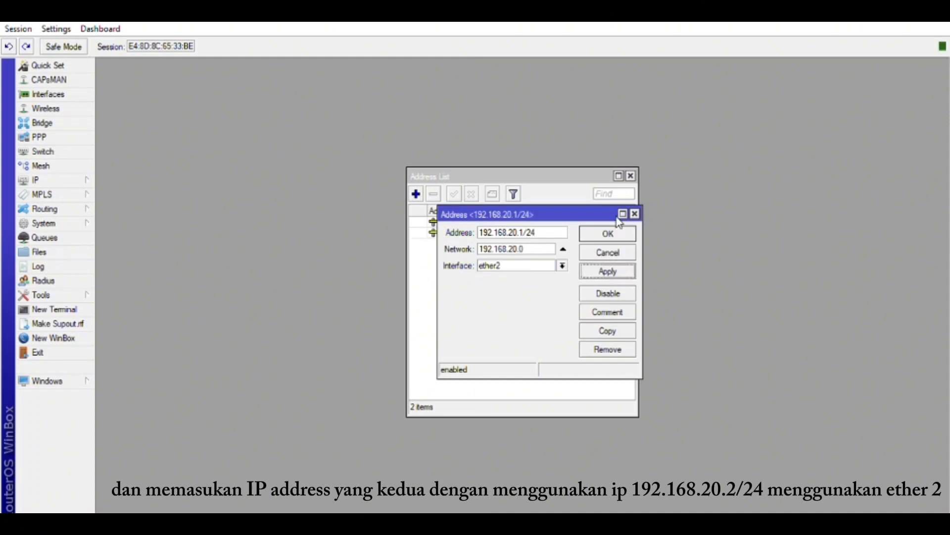
click(634, 214)
- Add the IP address 192.168.30.1/24 on interface ether3
click(416, 193)
text(19)
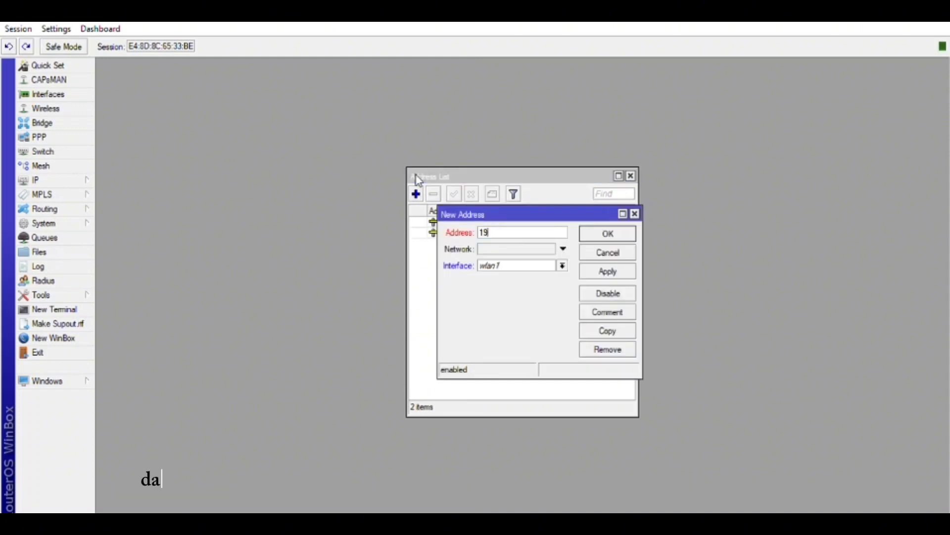
text(2.168)
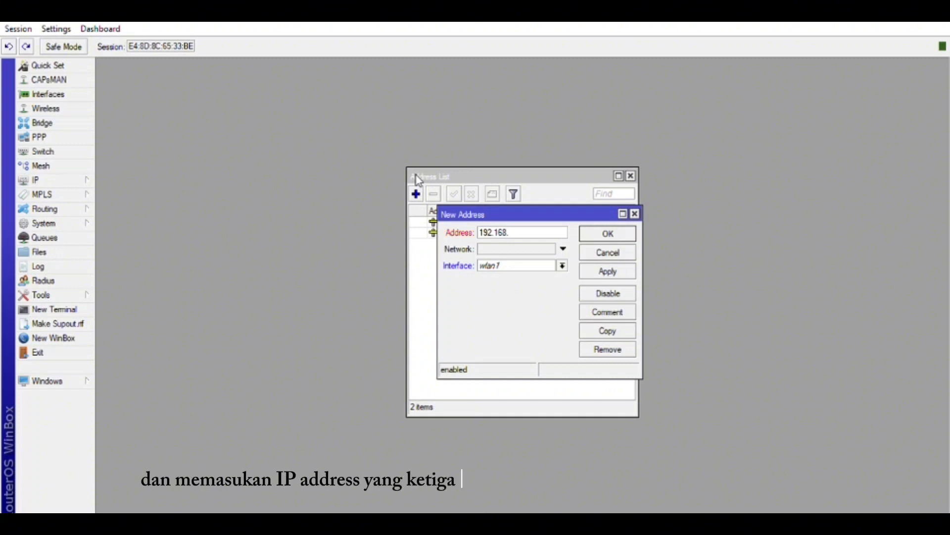
text(.20)
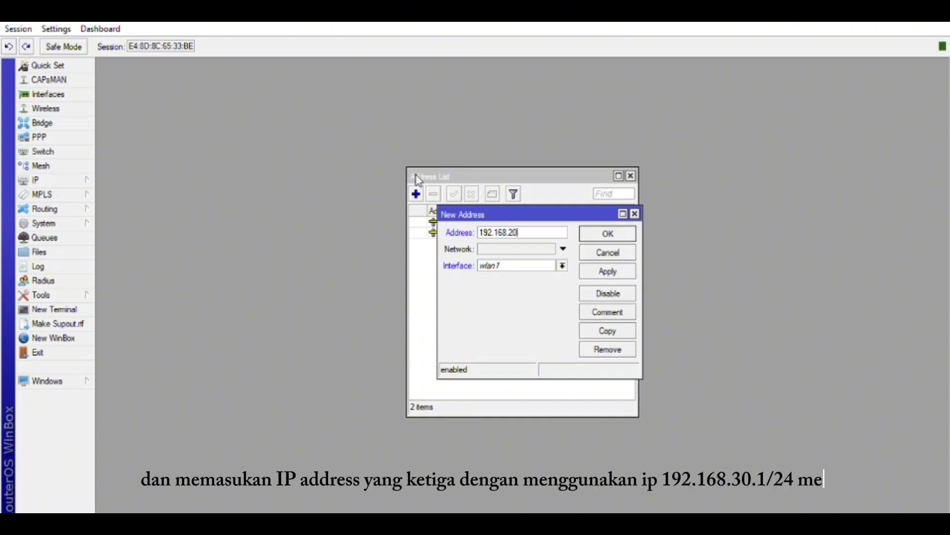
key(BackSpace)
key(BackSpace)
text(30)
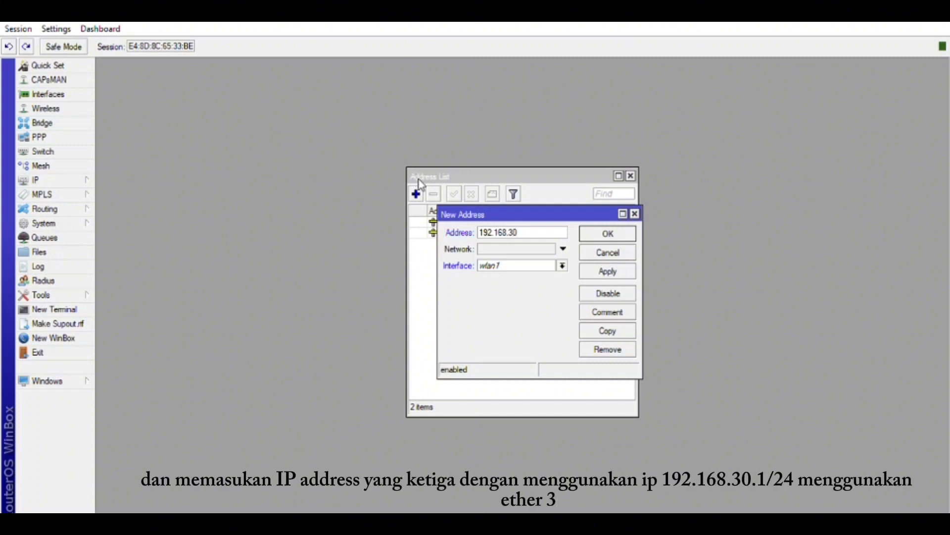
text(.1/24)
click(563, 265)
click(539, 283)
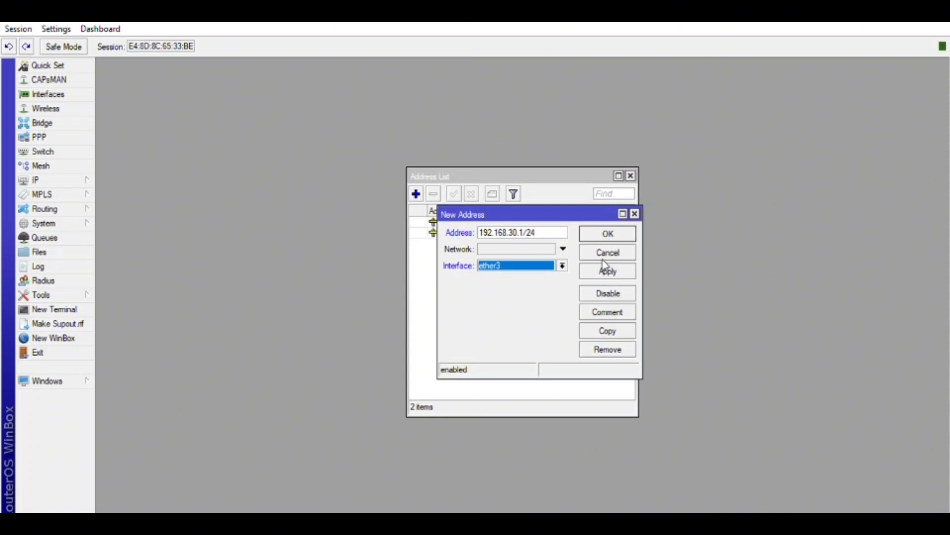
click(606, 268)
click(609, 233)
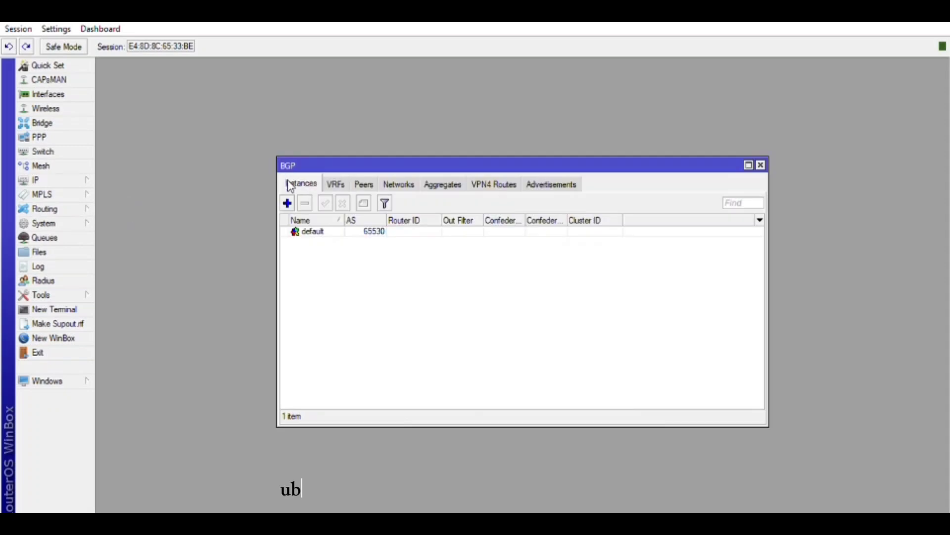
- Start a new BGP instance on the second router with the name bgp1 R2 and AS 200
click(287, 203)
click(498, 165)
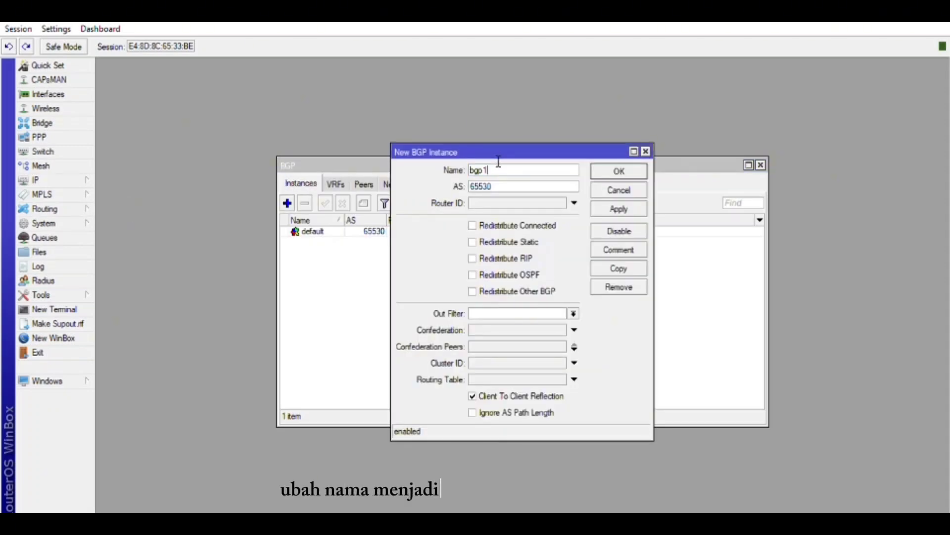
text(R1)
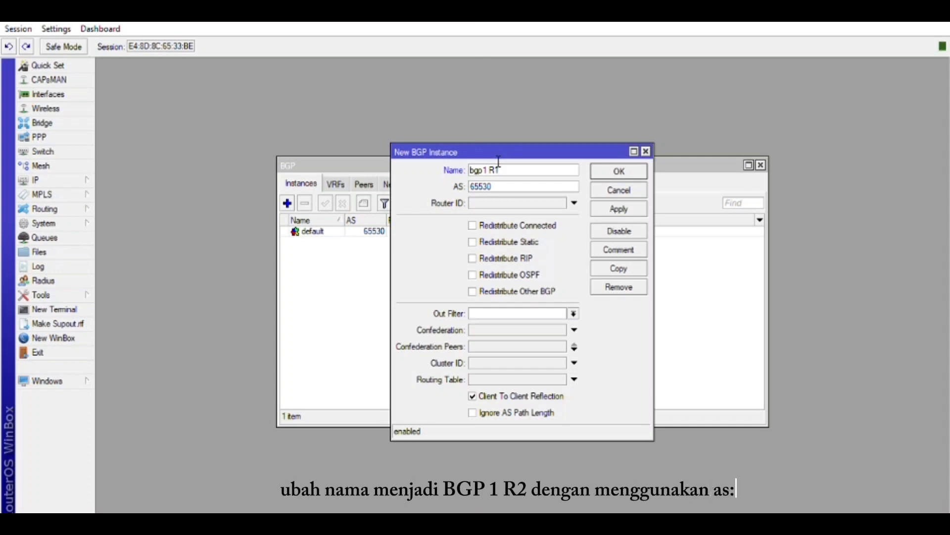
click(509, 181)
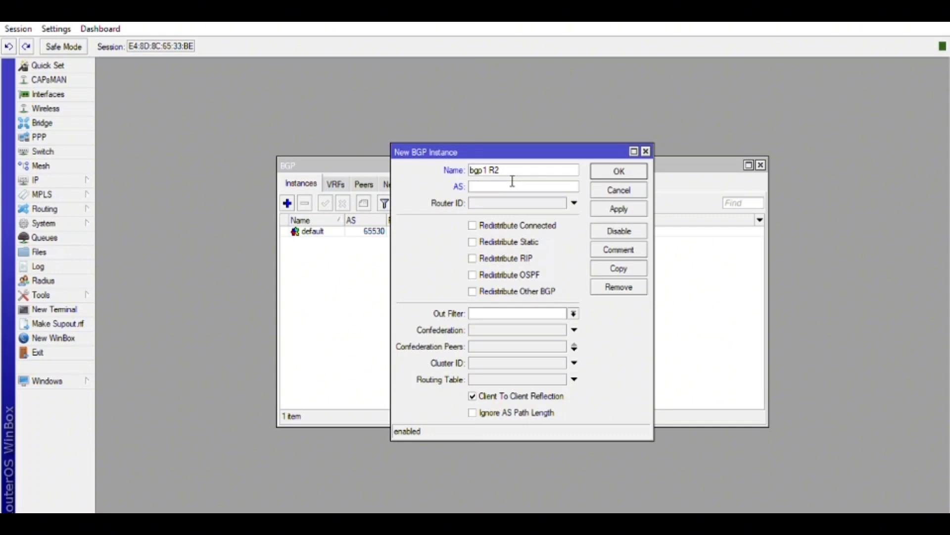
text(200)
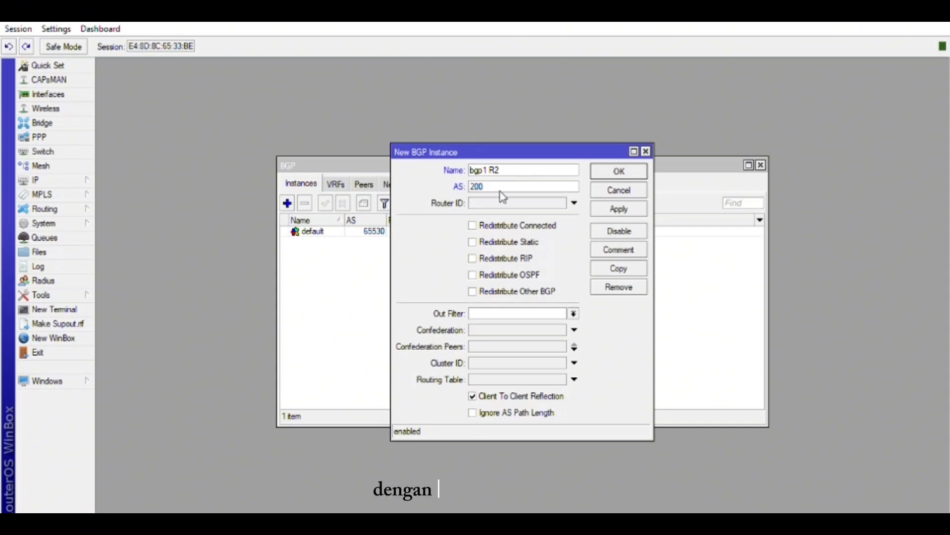
- Set the new BGP instance's router ID to 192.168.20.1 and save the instance
click(503, 198)
click(502, 199)
key(BackSpace)
key(BackSpace)
key(BackSpace)
key(BackSpace)
key(BackSpace)
key(BackSpace)
key(BackSpace)
text(192.168.20.1)
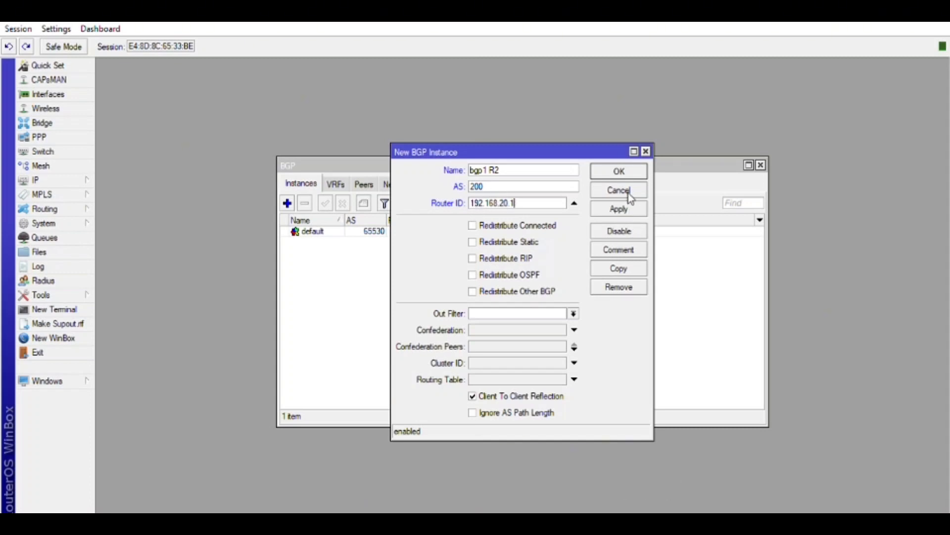
click(619, 208)
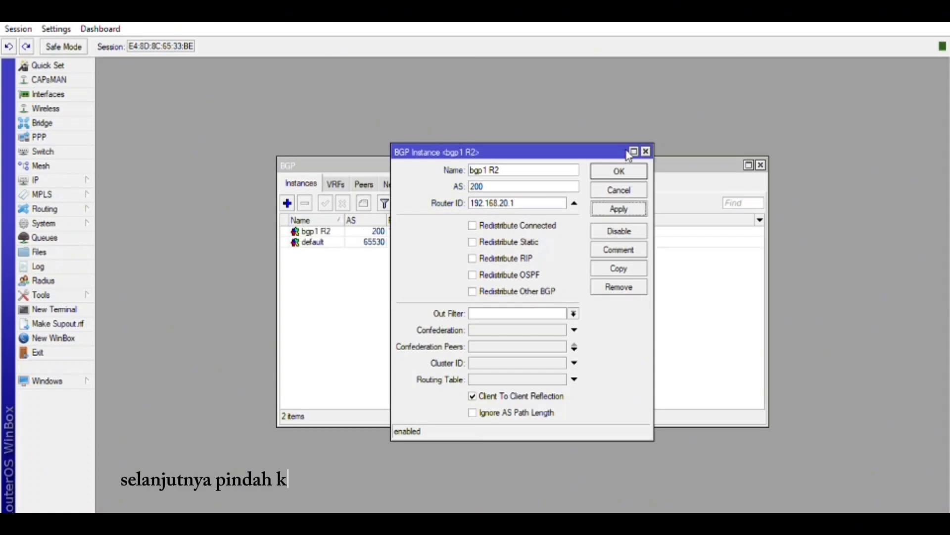
click(646, 151)
- Add a BGP peer named peer1 R2 on instance bgp1 R2 with remote address 192.168.20.2 and remote AS 300
click(363, 183)
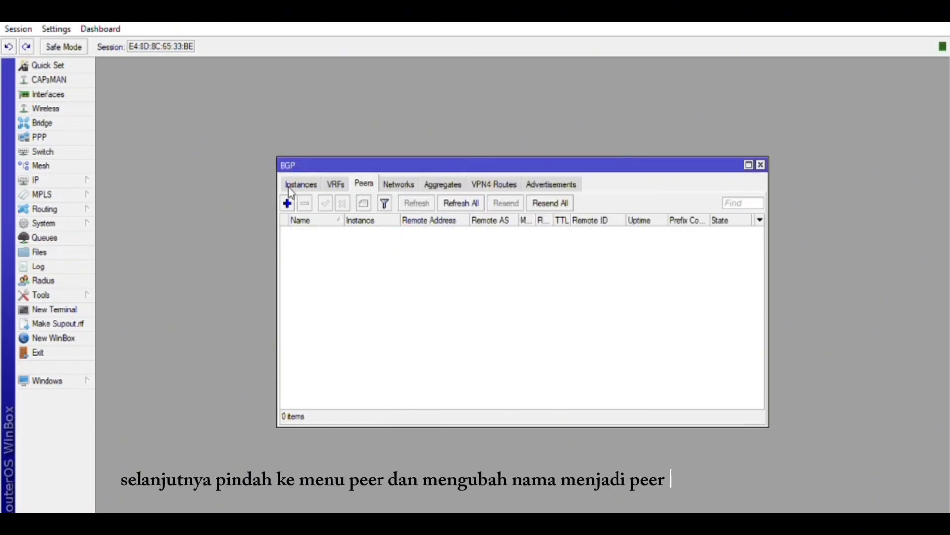
click(287, 203)
click(511, 113)
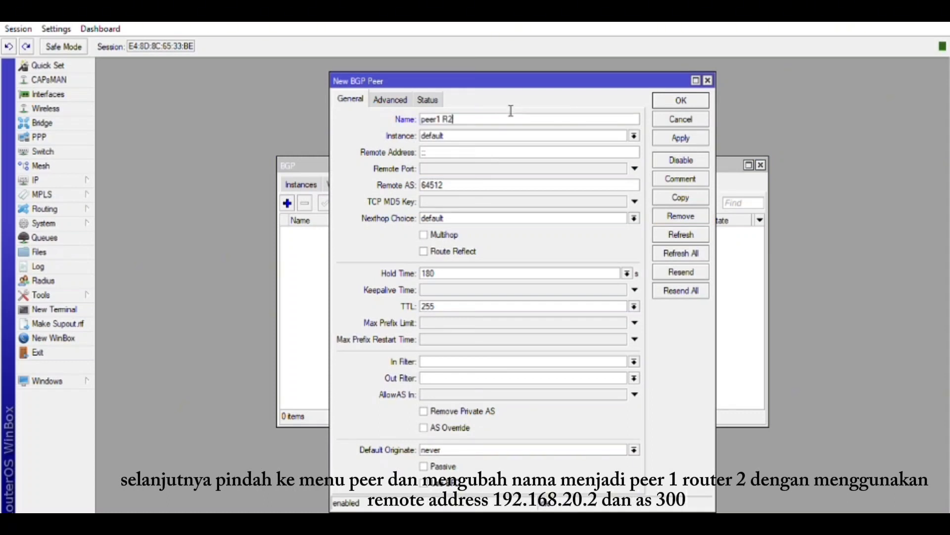
click(492, 131)
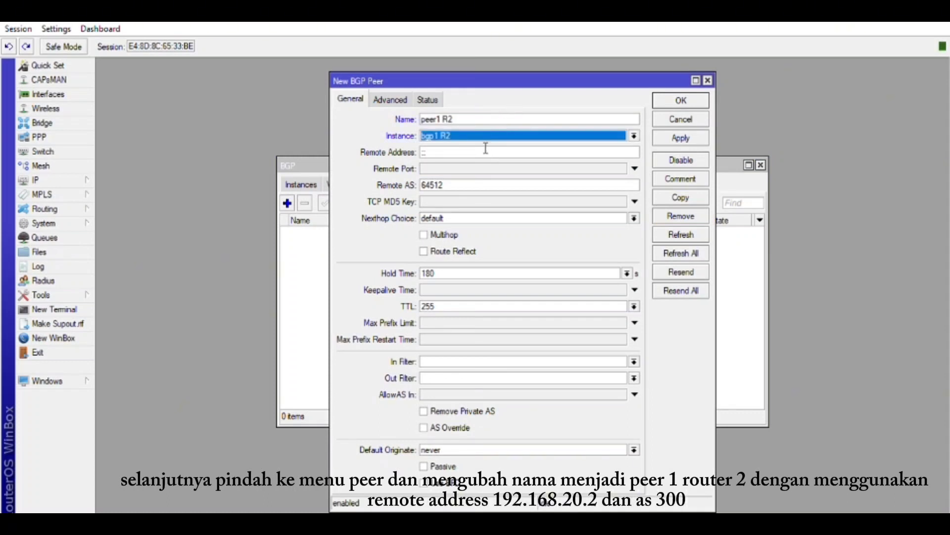
click(486, 150)
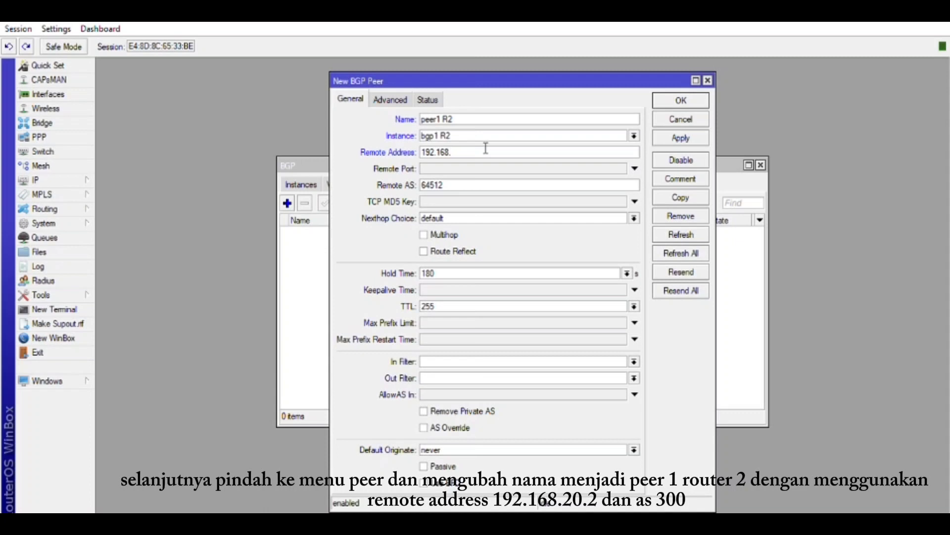
text(192.168.20.2)
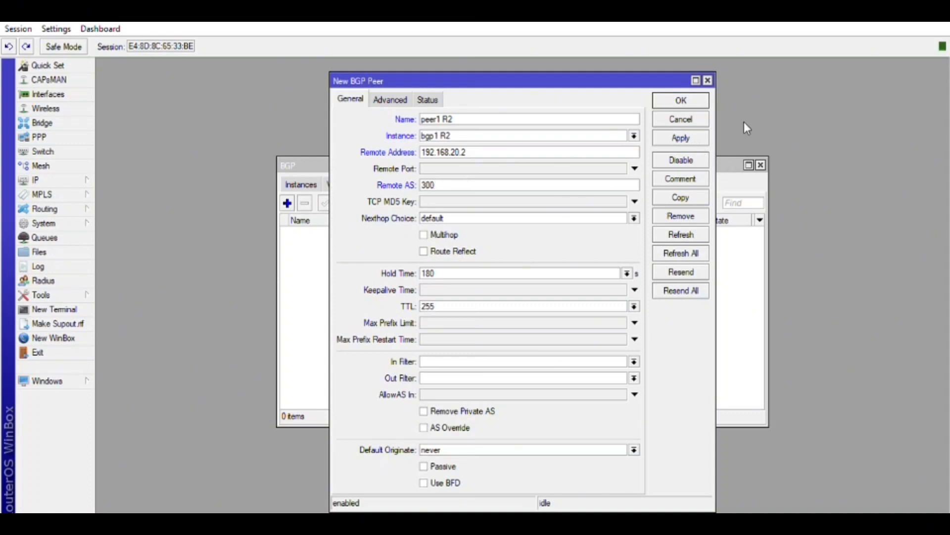
click(681, 138)
click(687, 100)
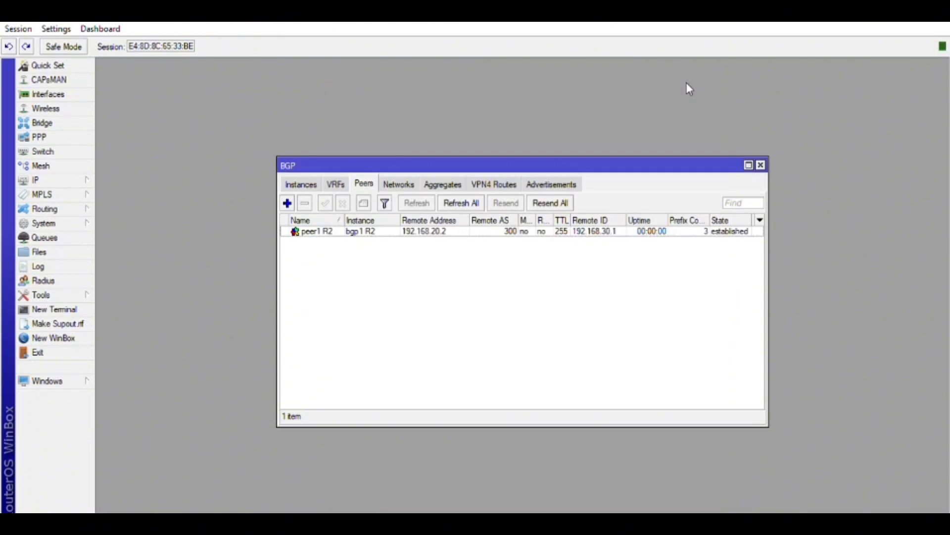
- Add a second BGP peer named peer2 R2 on instance bgp1 R2 with remote address 192.168.10.1 and remote AS 100
click(287, 203)
click(515, 113)
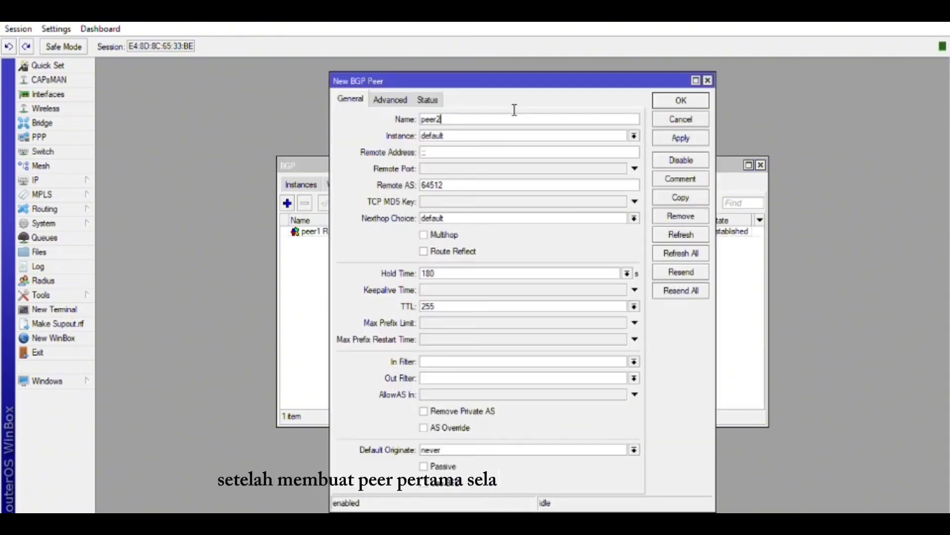
text(R@)
key(BackSpace)
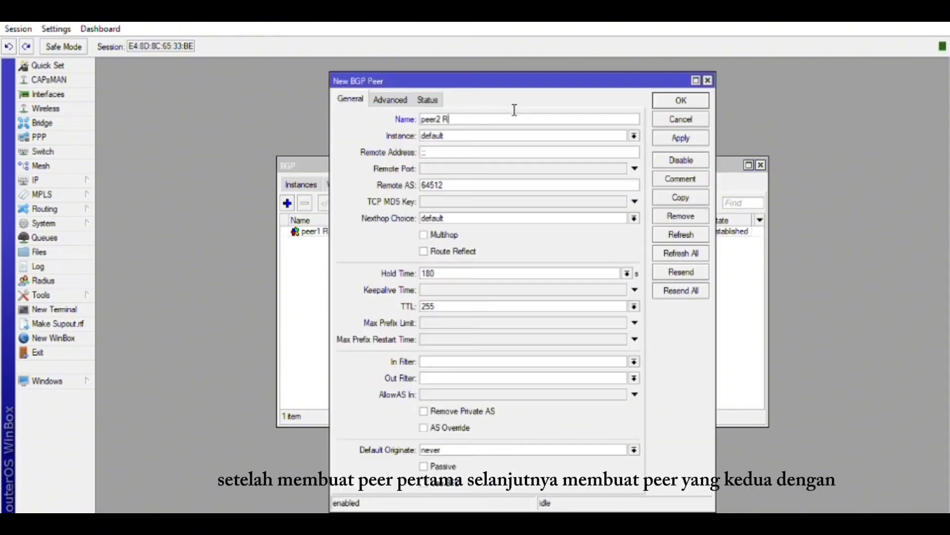
text(2)
click(492, 136)
click(471, 153)
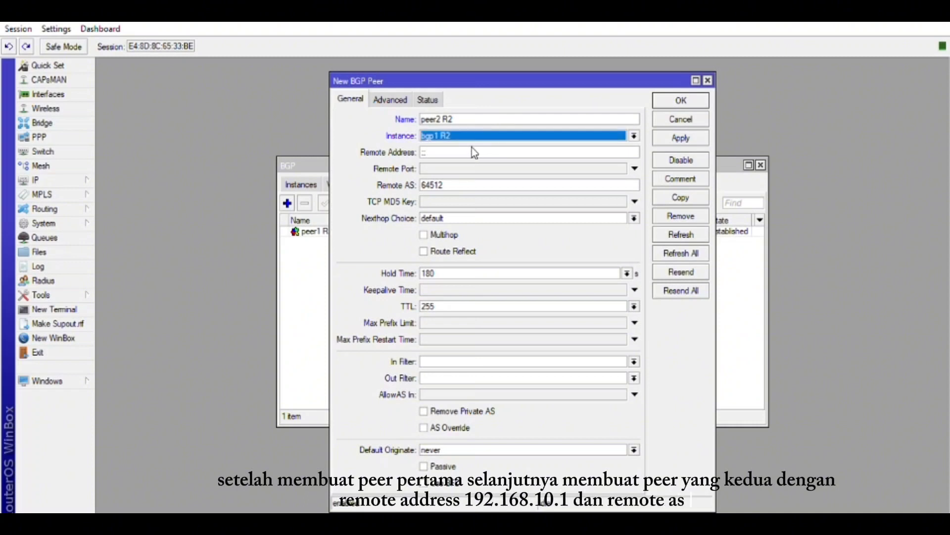
click(480, 148)
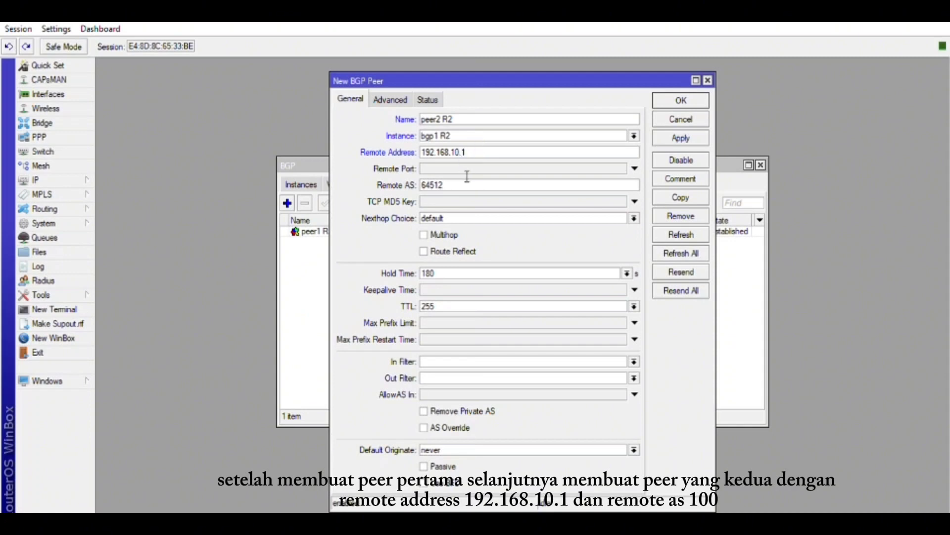
text(100)
click(678, 135)
click(686, 94)
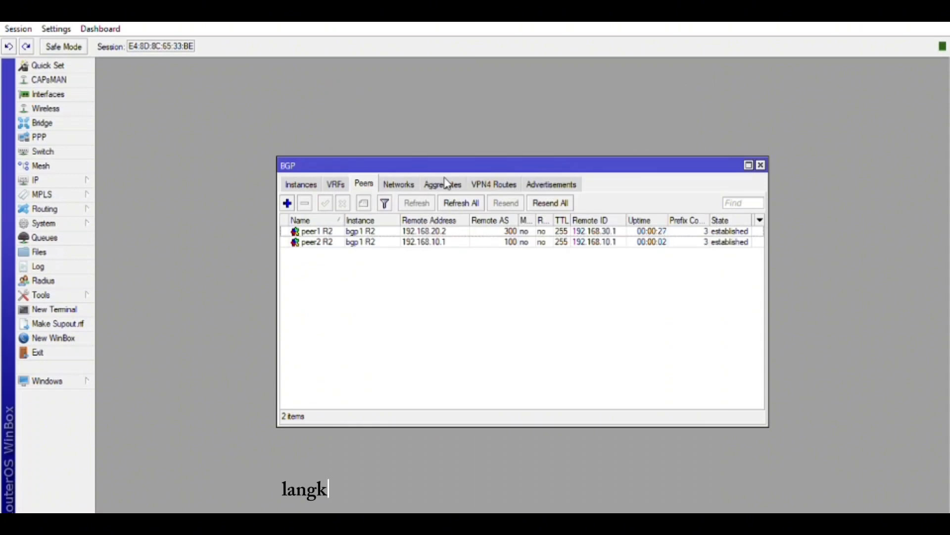
- Add the BGP network 192.168.10.0 with synchronization turned off
click(405, 179)
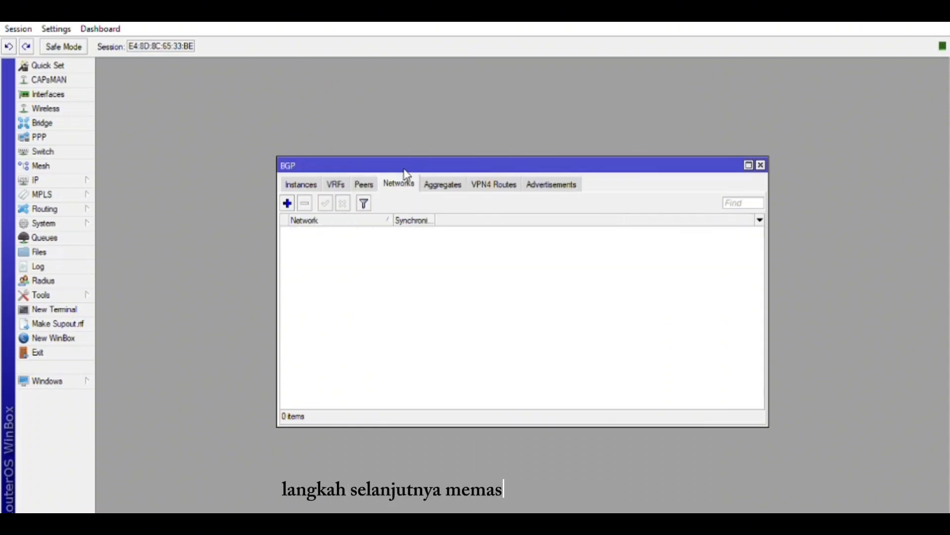
click(287, 203)
text(192)
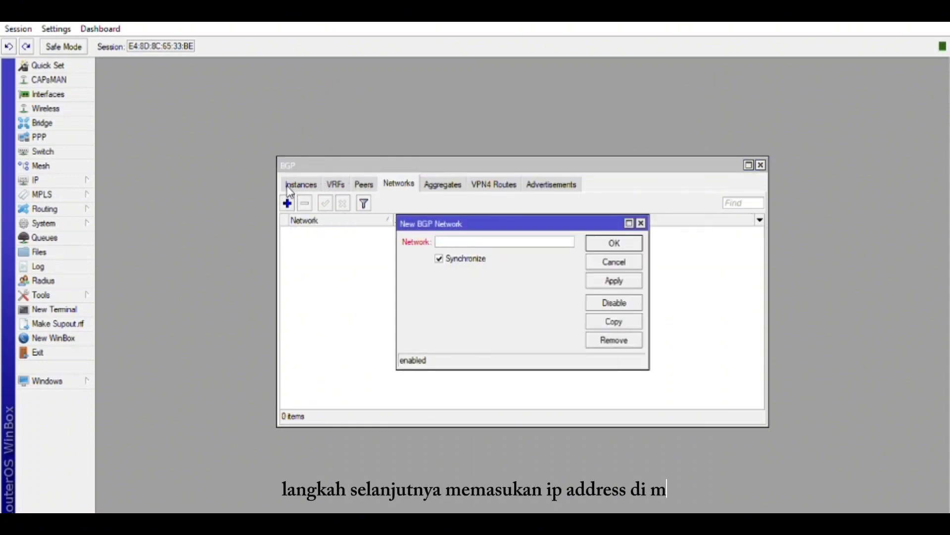
text(.168.10.0)
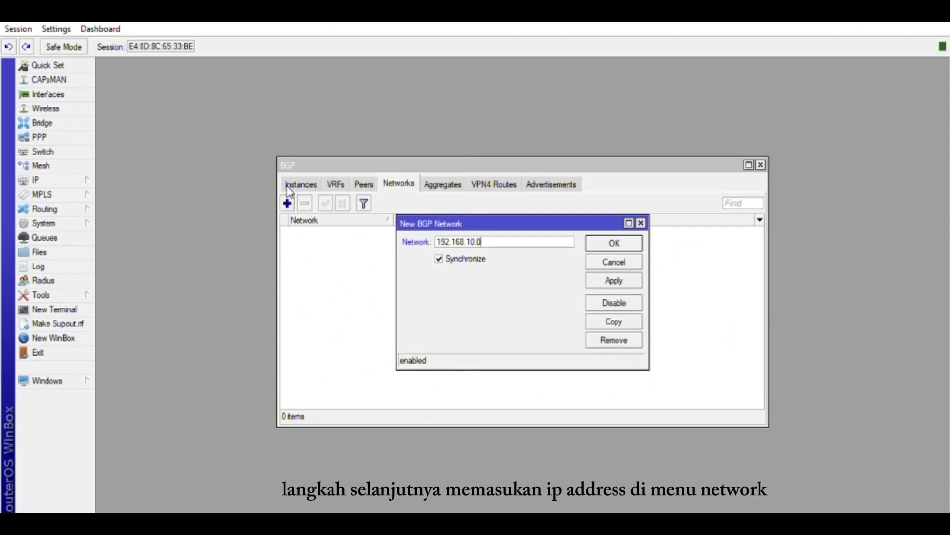
click(451, 259)
click(630, 246)
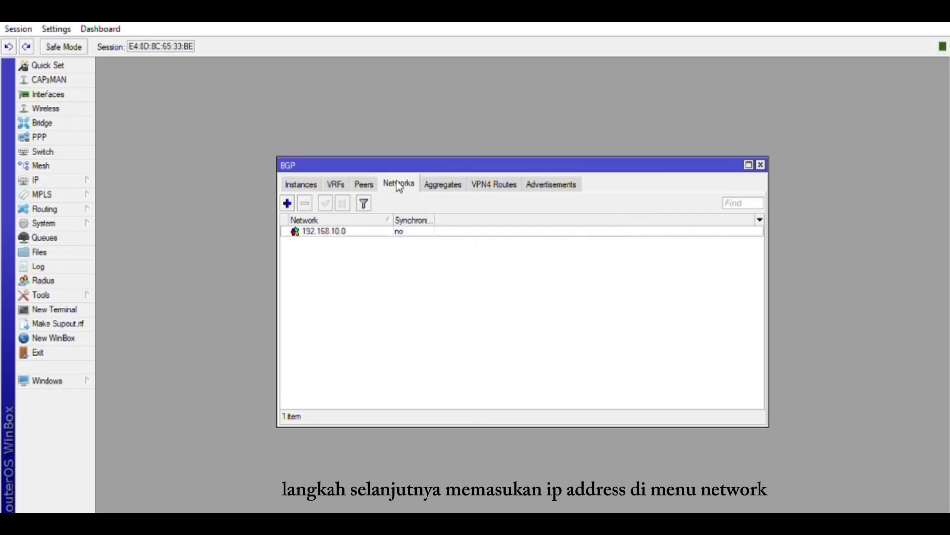
- Add the BGP network 192.168.20.0 with synchronization turned off
click(287, 202)
text(192.168.20.0)
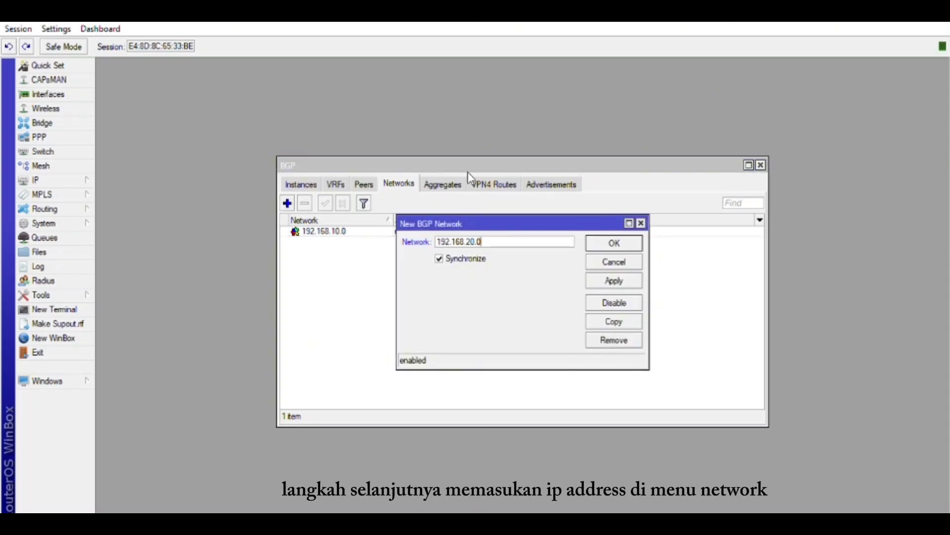
click(440, 256)
click(615, 277)
click(626, 242)
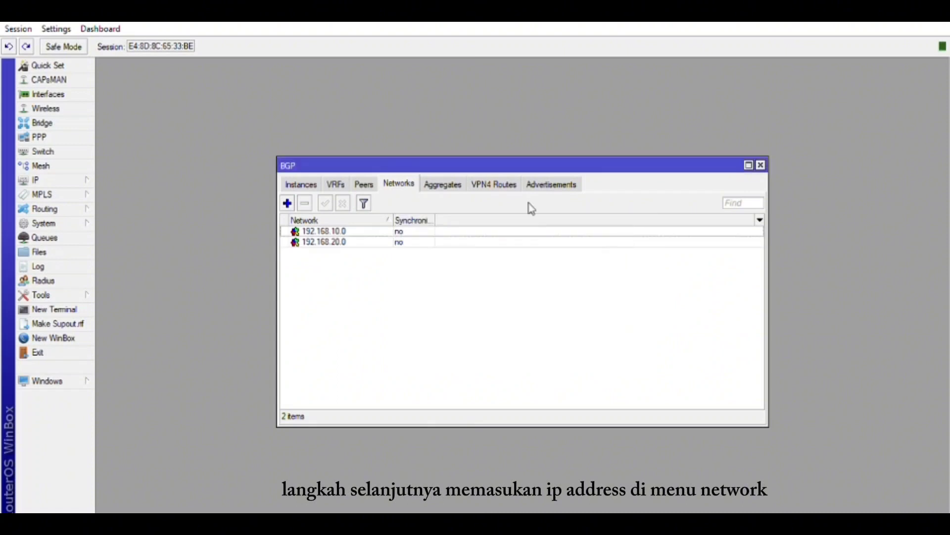
- Add the BGP network 192.168.30.0 with synchronization turned off, and return to the BGP peer list
click(286, 198)
text(192.)
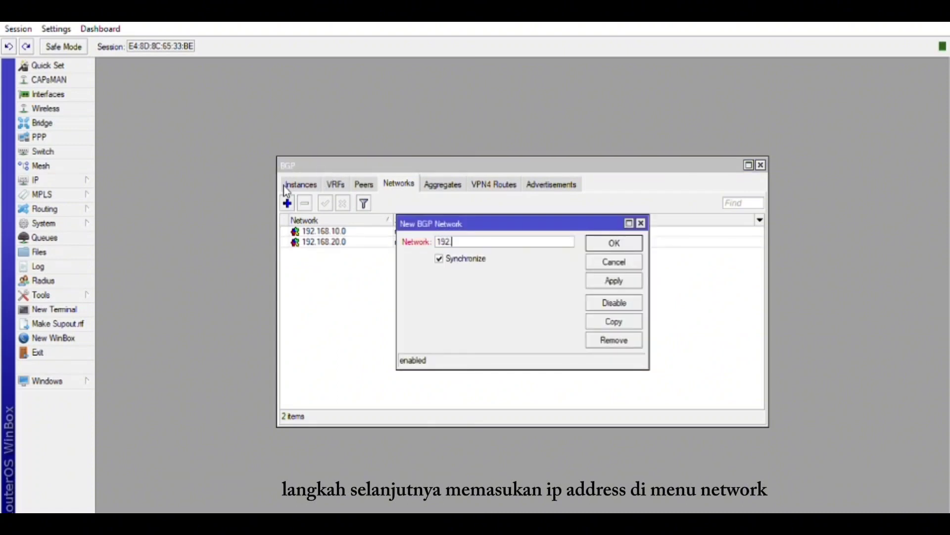
text(168.30.0)
click(439, 258)
click(624, 277)
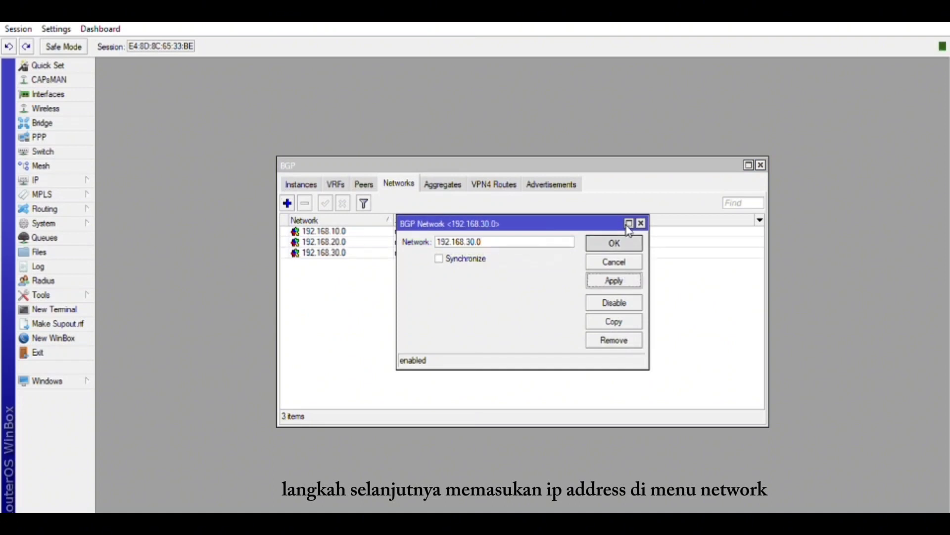
click(625, 242)
click(365, 181)
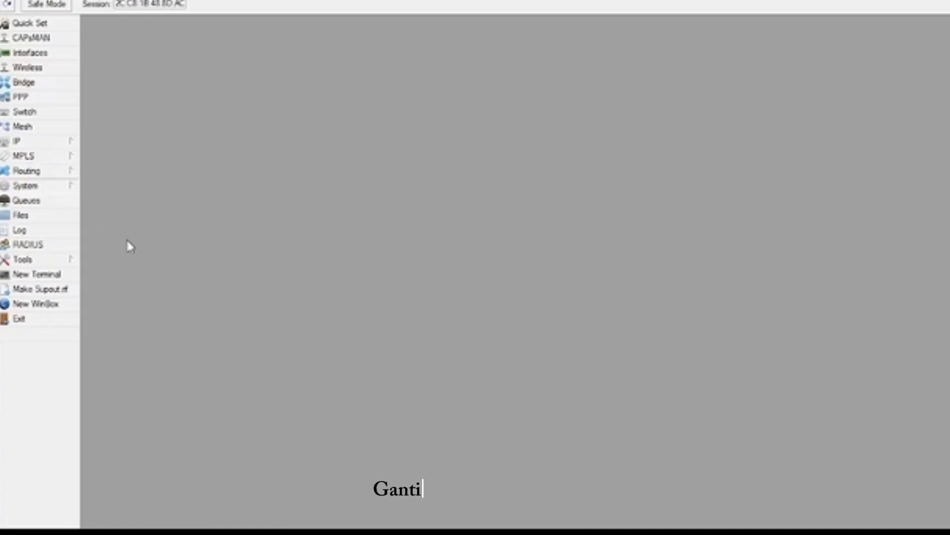
- Change the third router's identity so that it carries the number 3, and save it
text(3)
click(561, 296)
click(577, 256)
- Add the IP address 192.168.20.2/24 on the third router's first Ethernet interface
click(16, 141)
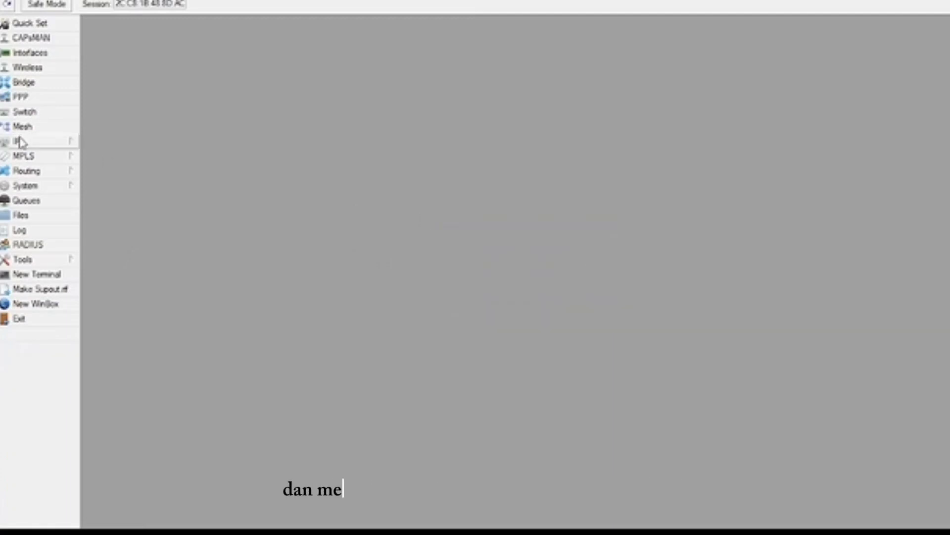
click(105, 163)
click(420, 171)
text(192)
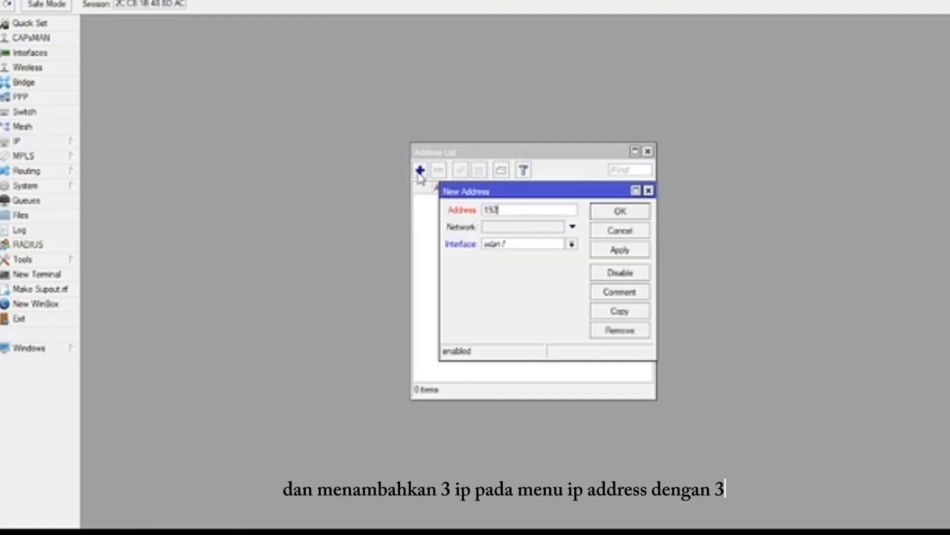
text(.168.20.2)
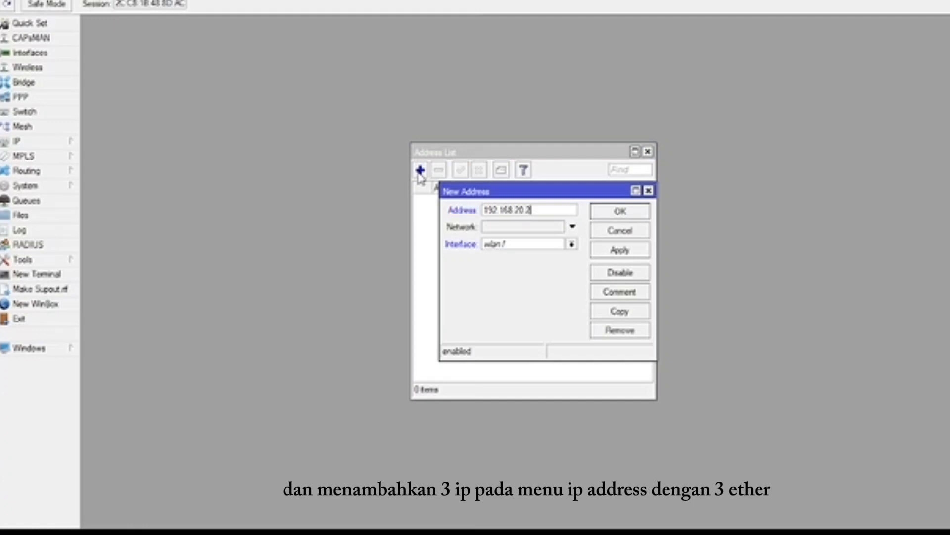
text(/24)
click(571, 243)
click(544, 260)
click(613, 250)
click(621, 211)
- Add the IP address 192.168.30.1/24 on interface ether2 of the third router
click(420, 171)
key(BackSpace)
text(192.168)
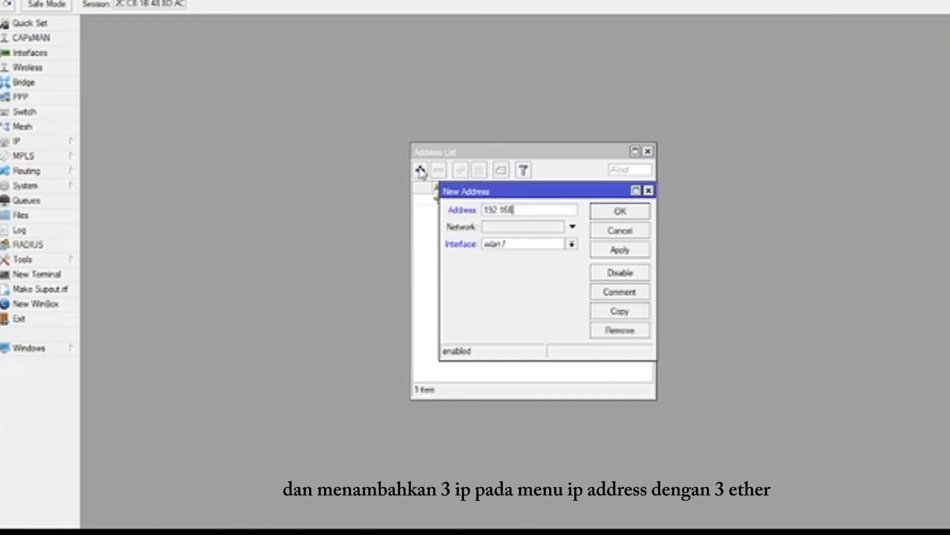
text(.30.1/24)
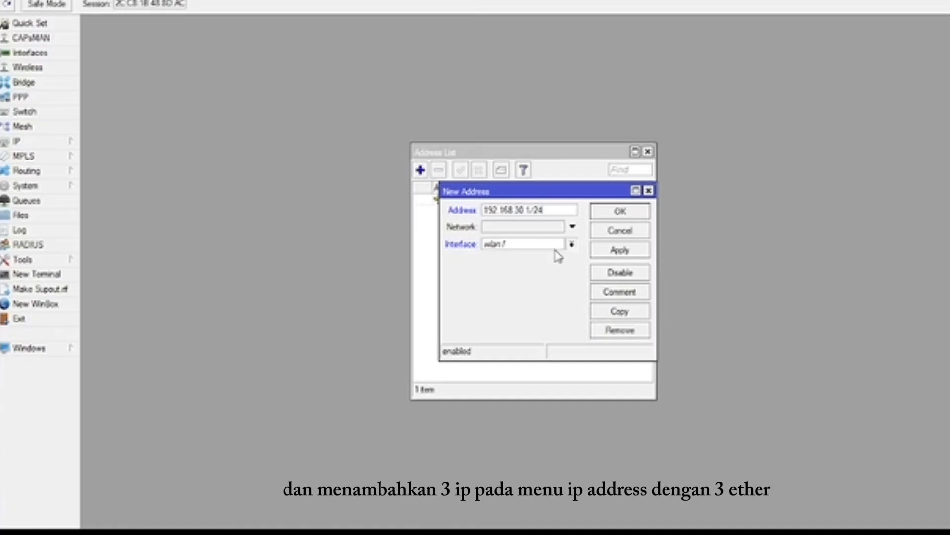
key(Tab)
key(Tab)
key(Down)
click(615, 247)
click(619, 212)
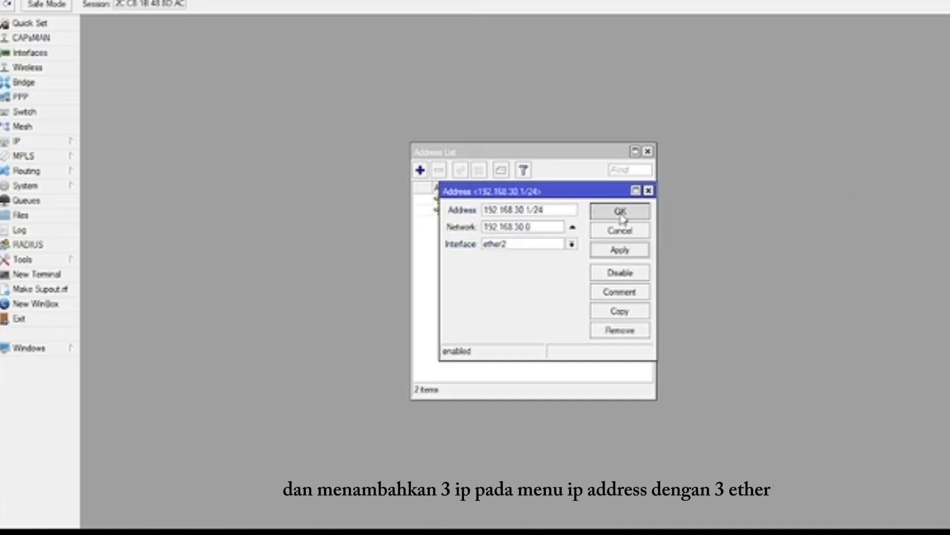
- Add the IP address 192.168.10.2/24 on interface ether3 of the third router
click(421, 170)
text(192.168.10.2/24)
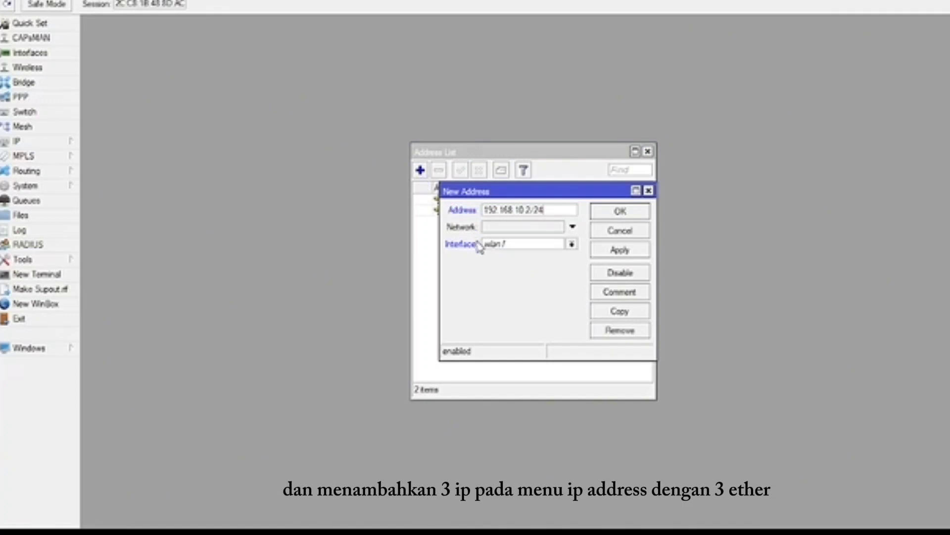
click(544, 281)
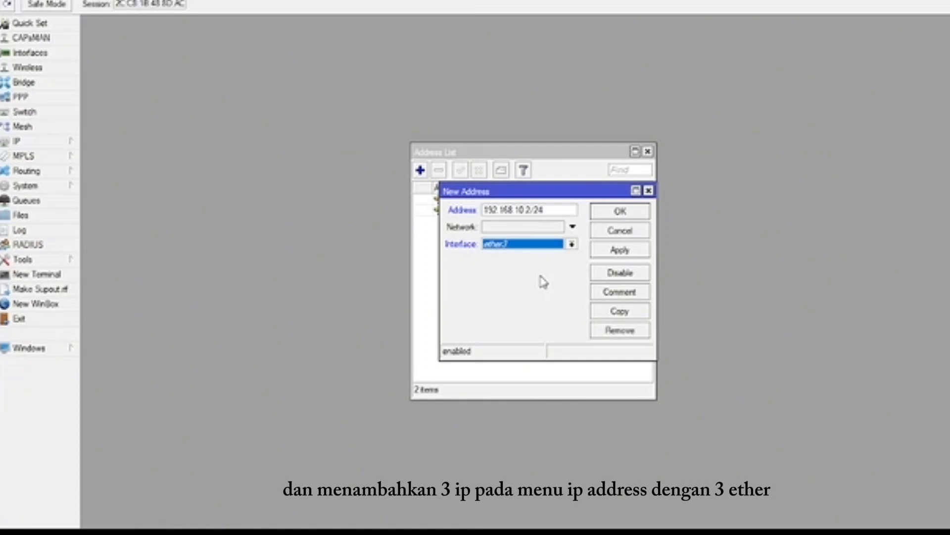
click(621, 251)
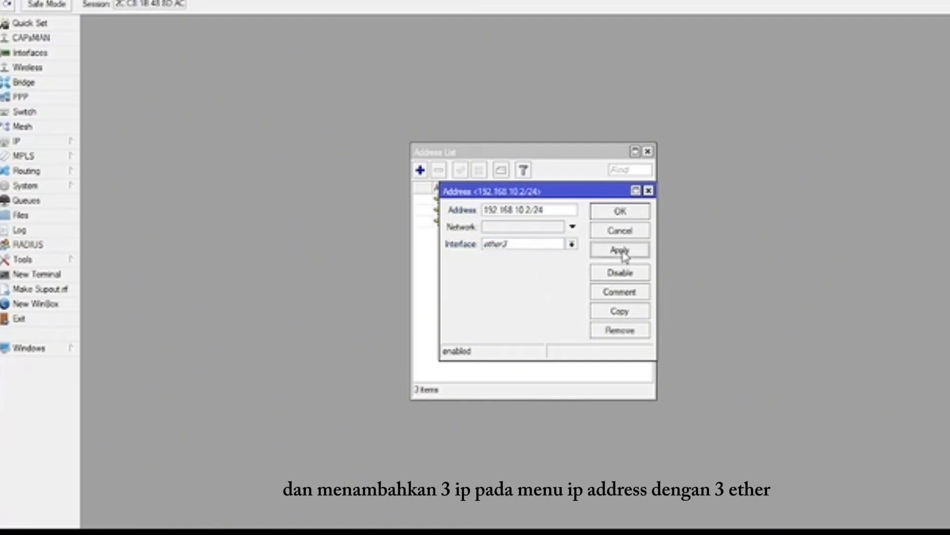
click(622, 211)
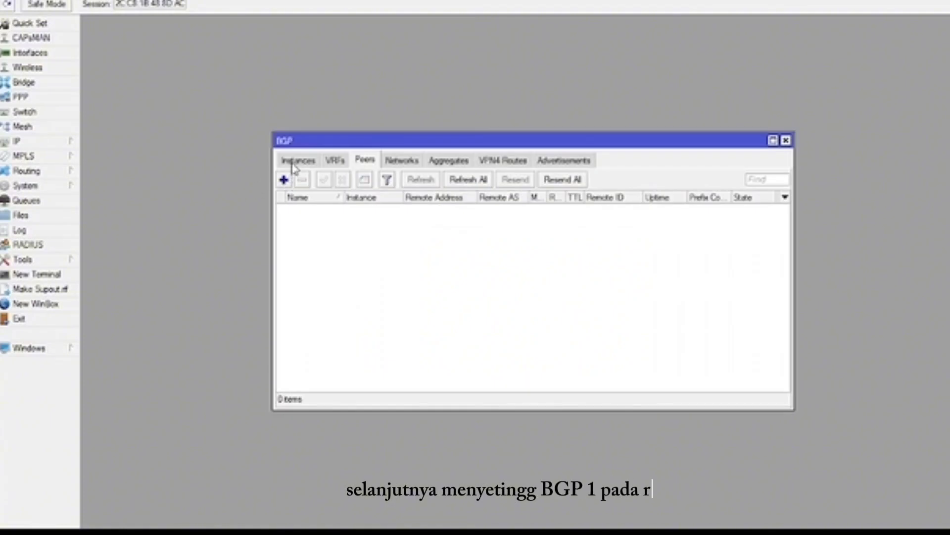
- Create a BGP instance on the third router named bgp1 R3 with AS 300 and router ID 192.168.30.1
click(299, 158)
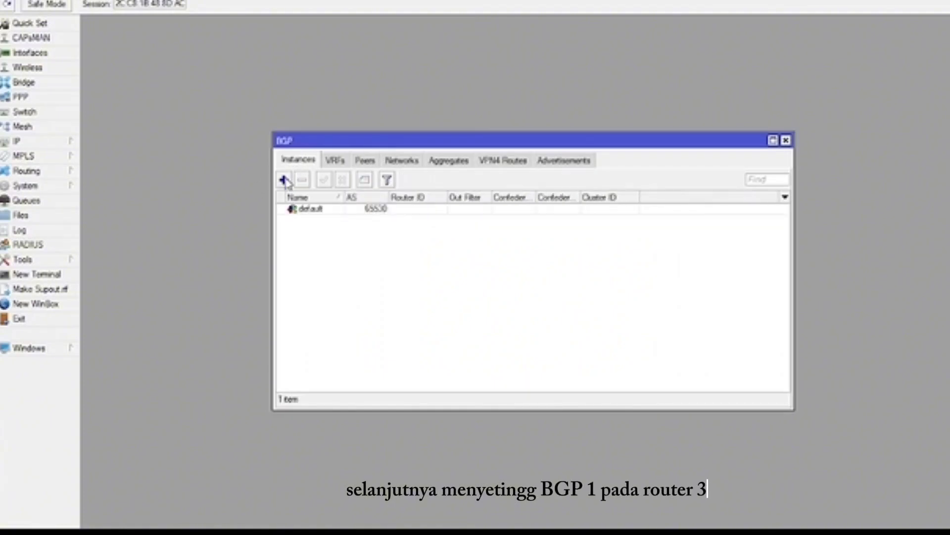
click(285, 180)
click(510, 150)
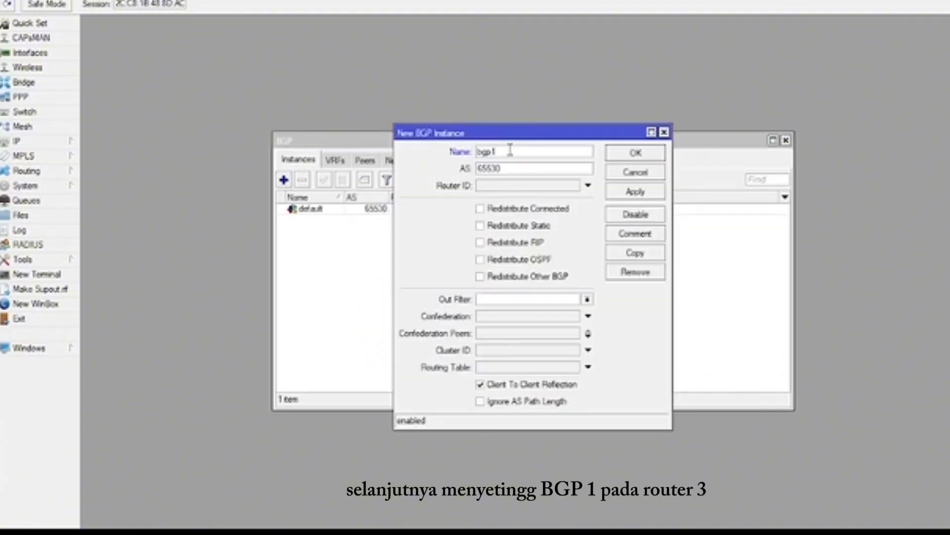
key(BackSpace)
key(BackSpace)
key(BackSpace)
key(BackSpace)
key(BackSpace)
click(510, 186)
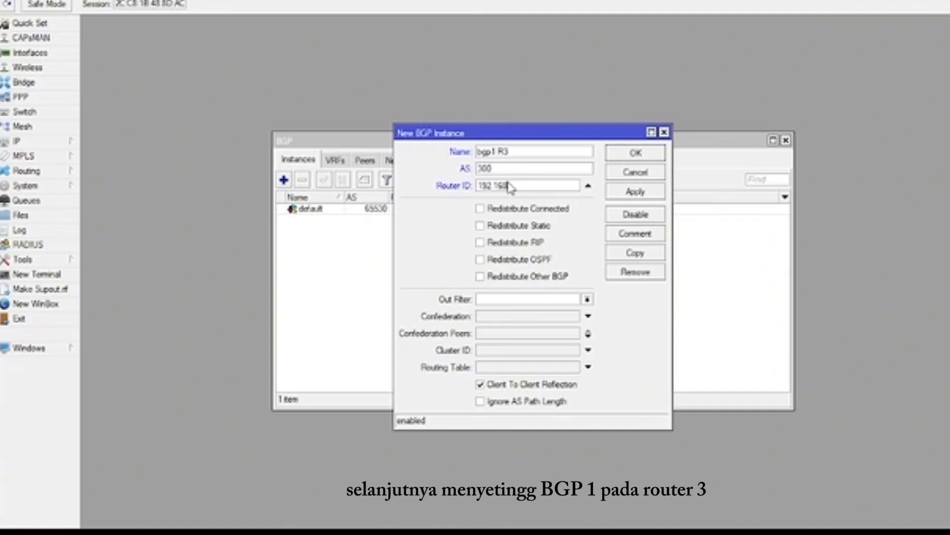
text(192.168.30.1)
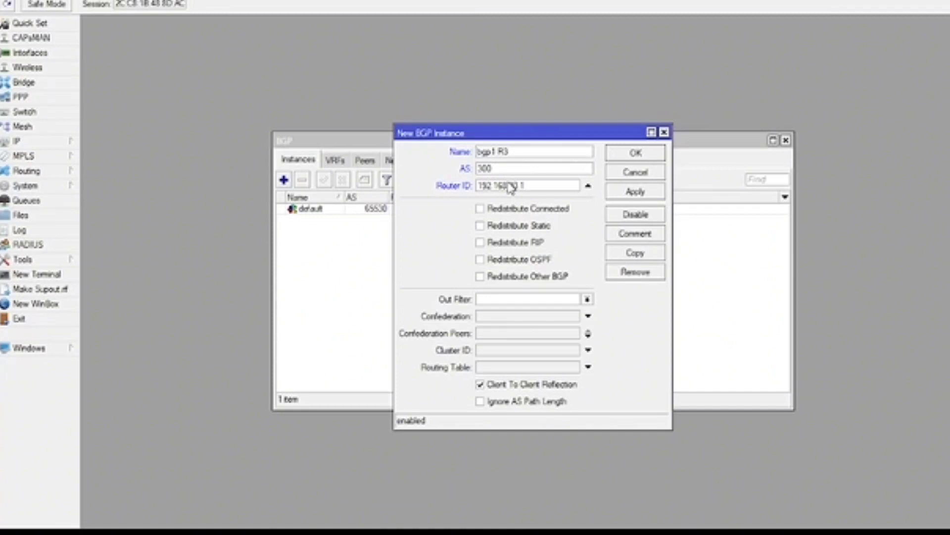
click(636, 192)
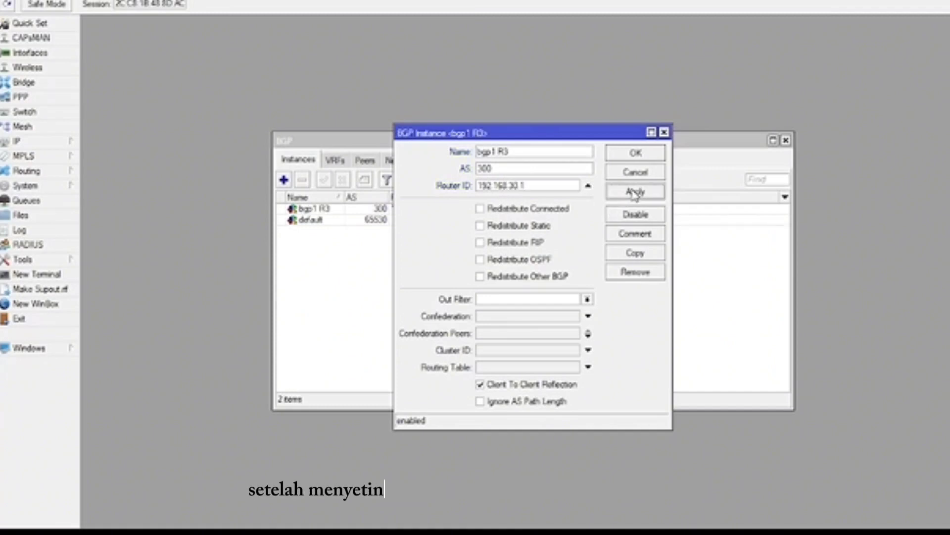
- Start a BGP peer named peer1 R3 on the third router, using instance bgp1 R3 and remote address 192.168.20.1
click(650, 156)
click(365, 161)
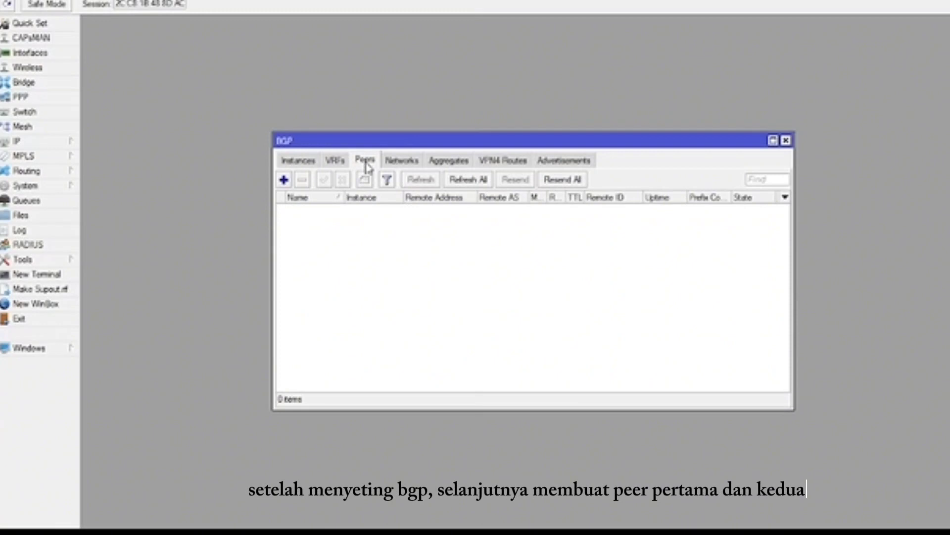
click(283, 180)
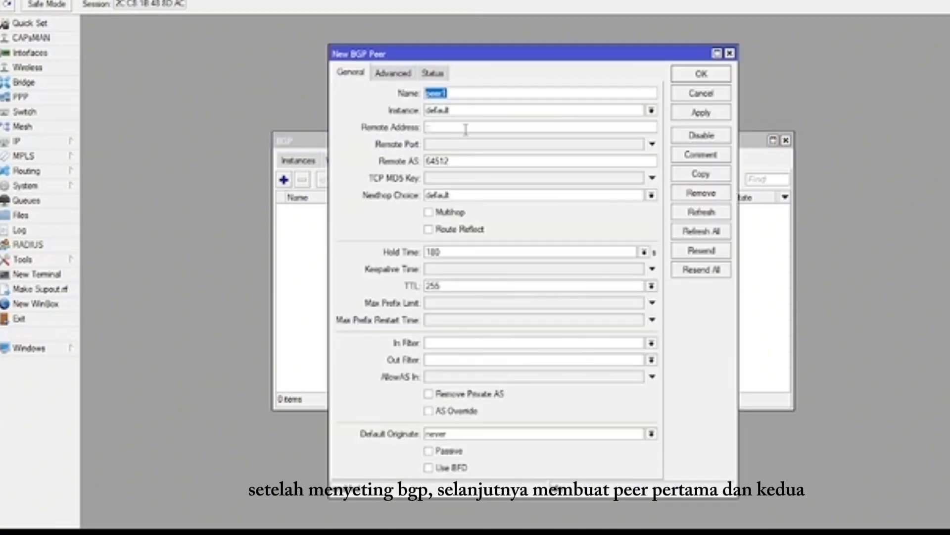
click(469, 96)
text(R3)
click(463, 110)
click(463, 122)
click(462, 128)
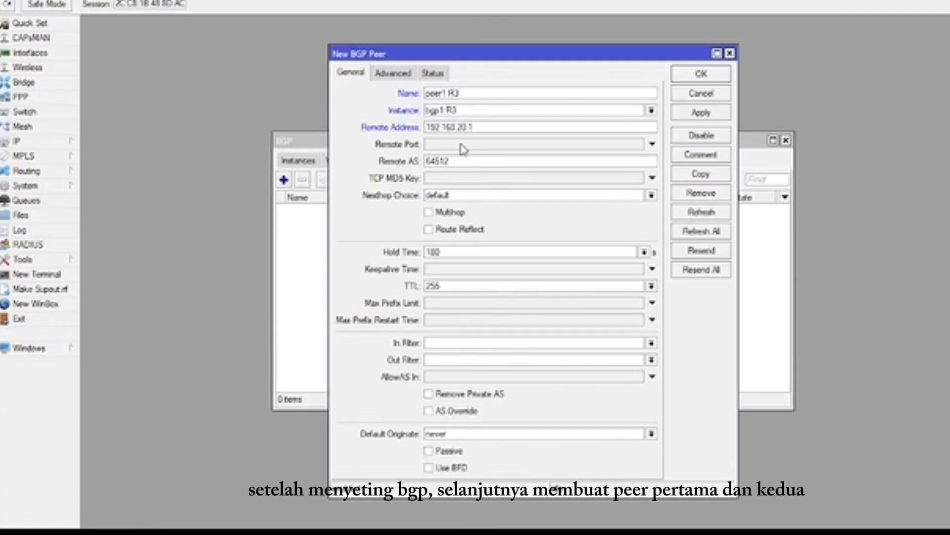
- Set the remote AS of peer1 R3 to 200 and save the peer
click(466, 159)
key(BackSpace)
key(BackSpace)
key(BackSpace)
key(BackSpace)
key(BackSpace)
text(200)
click(701, 114)
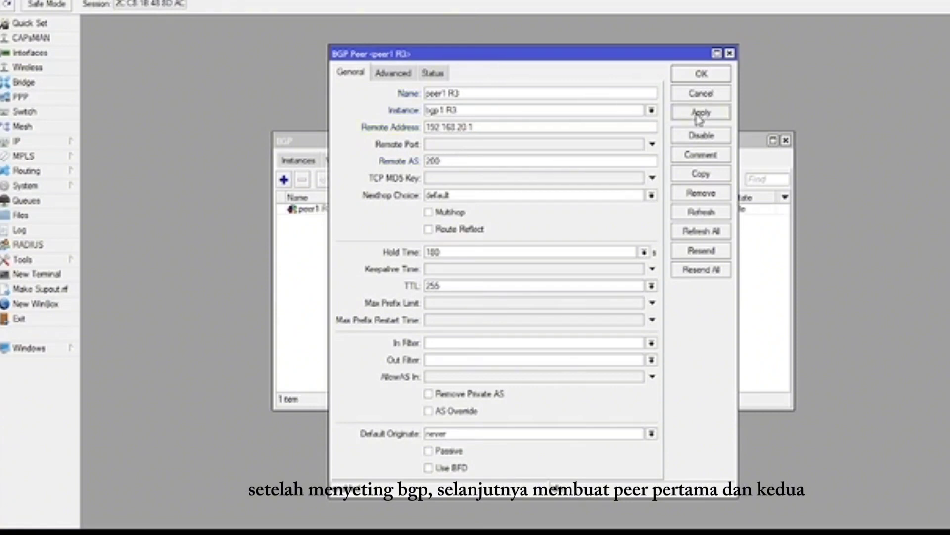
click(701, 75)
- Add a second BGP peer named peer2 R3 with instance bgp1 R3, remote address 192.168.30.2 and remote AS 100
click(284, 180)
click(471, 92)
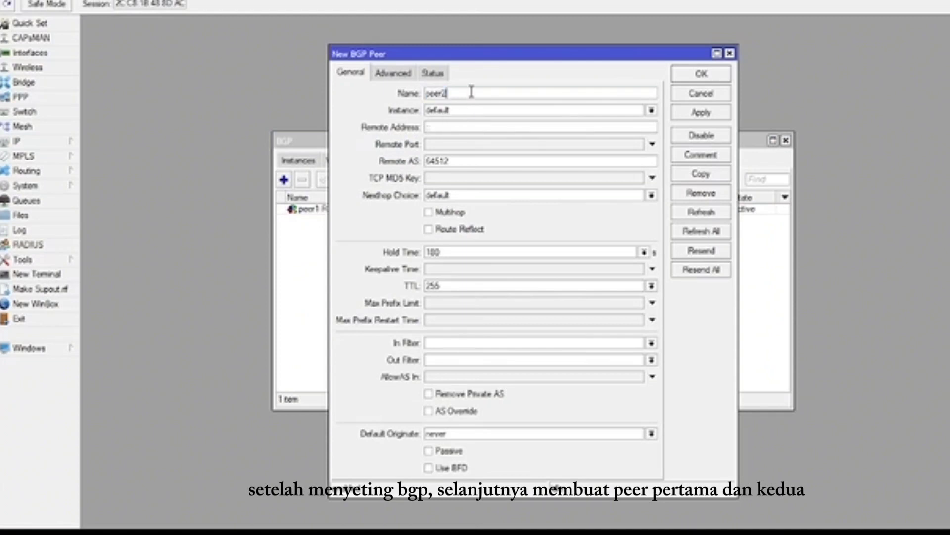
click(471, 112)
click(466, 128)
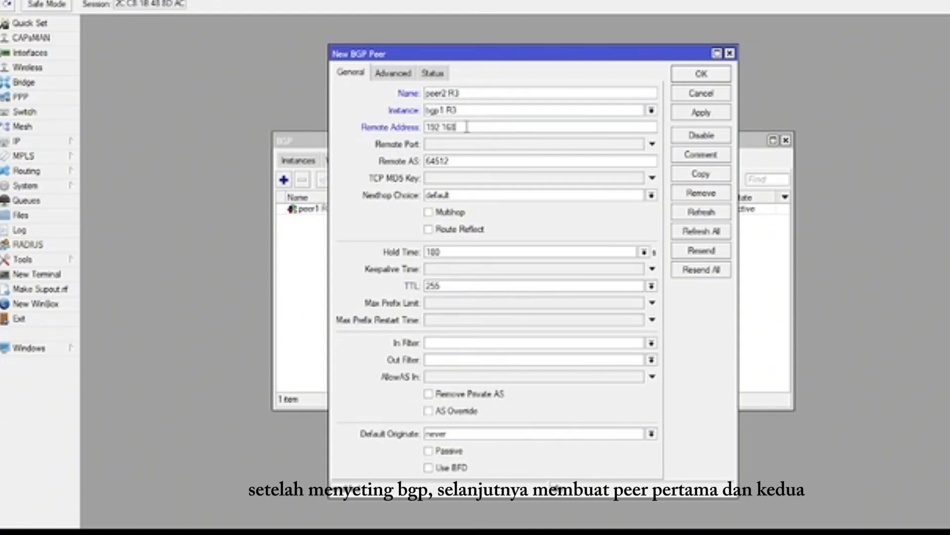
text(192.168.30.2)
click(495, 161)
key(BackSpace)
key(BackSpace)
key(BackSpace)
key(BackSpace)
click(713, 112)
click(712, 75)
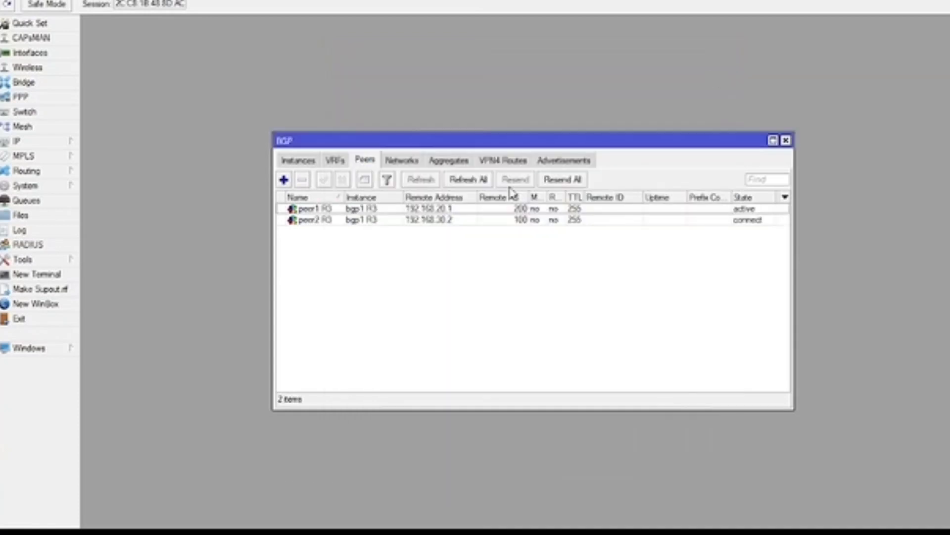
- Add the BGP network 192.168.10.0 on the third router with synchronization disabled
click(413, 163)
click(283, 179)
text(192.168.10.0)
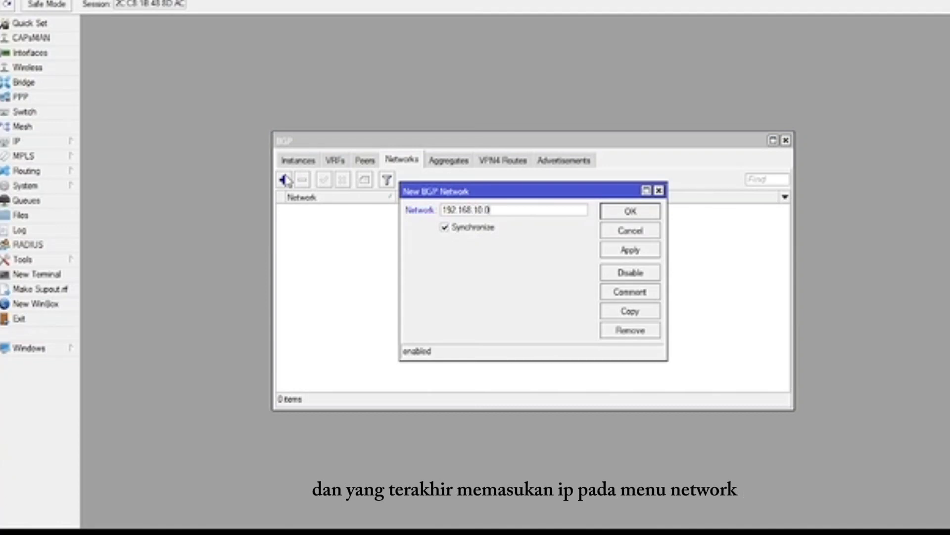
click(470, 229)
click(630, 250)
click(630, 212)
- Add the BGP network 192.168.30.0 with synchronization disabled
click(283, 180)
text(192.168)
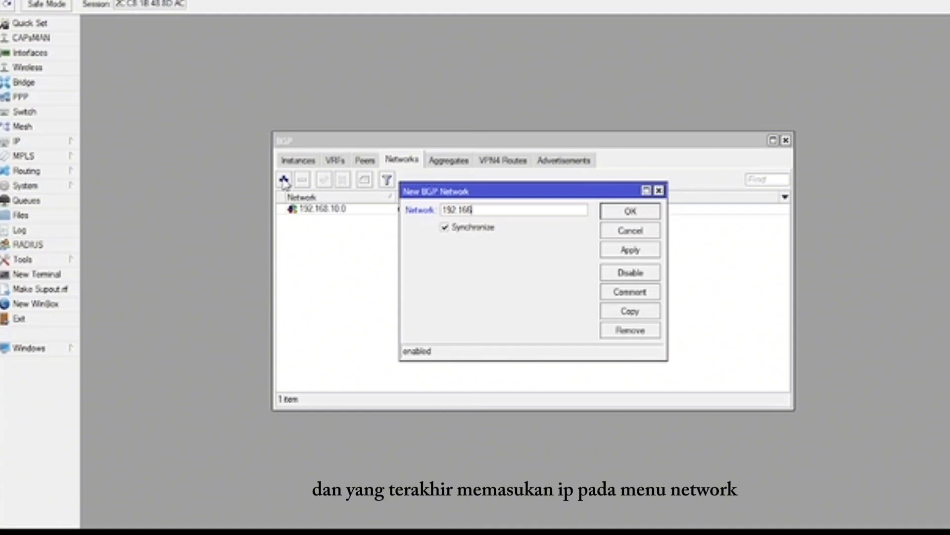
text(.30.0)
click(476, 229)
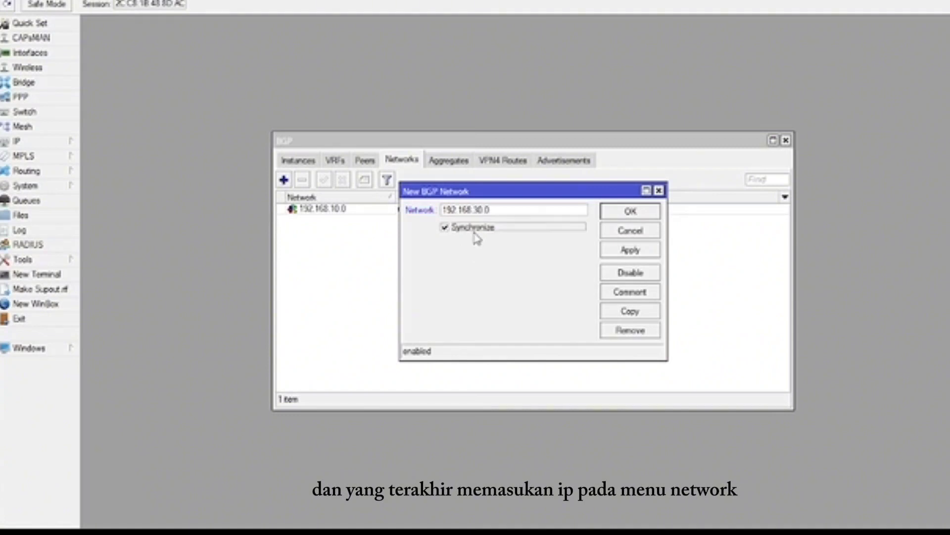
click(619, 251)
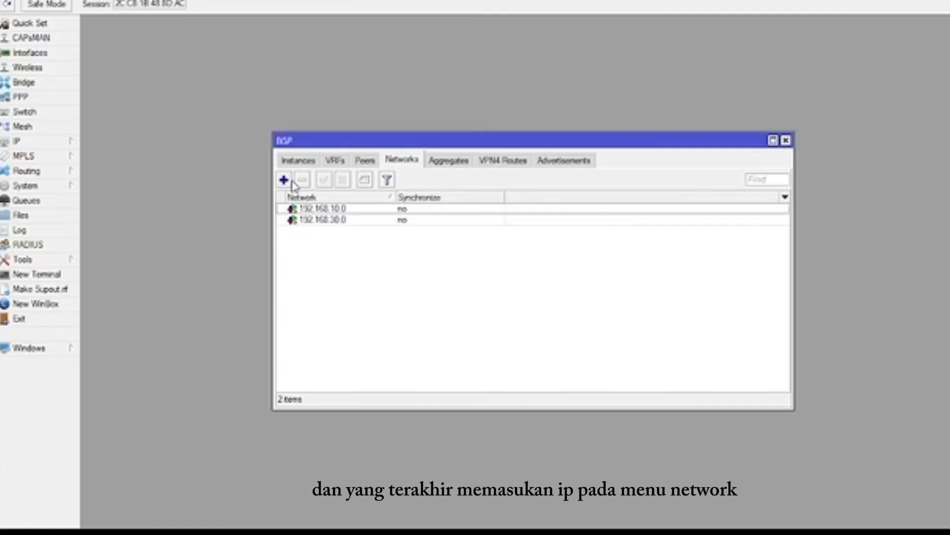
- Add the BGP network 192.168.20.0 with synchronization disabled, and return to the list of BGP peers
click(290, 183)
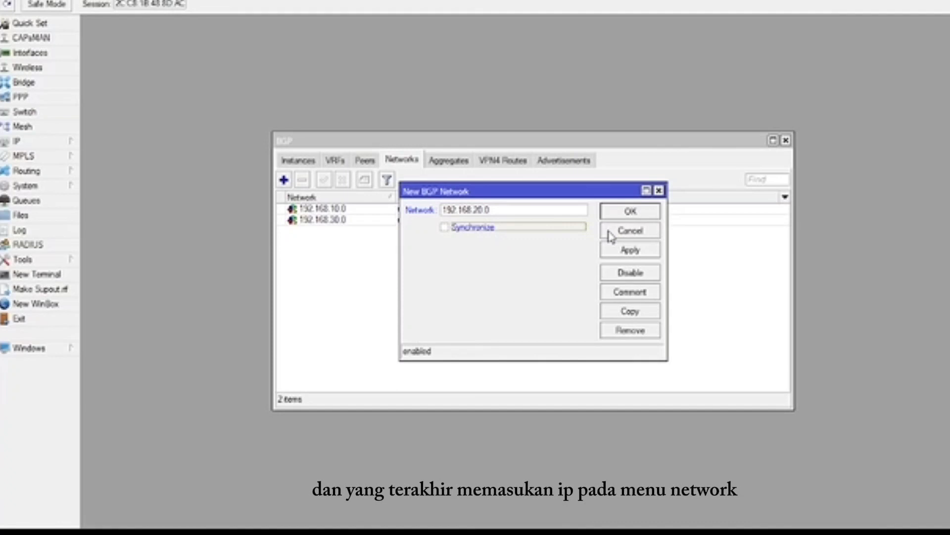
click(621, 251)
click(633, 213)
click(366, 161)
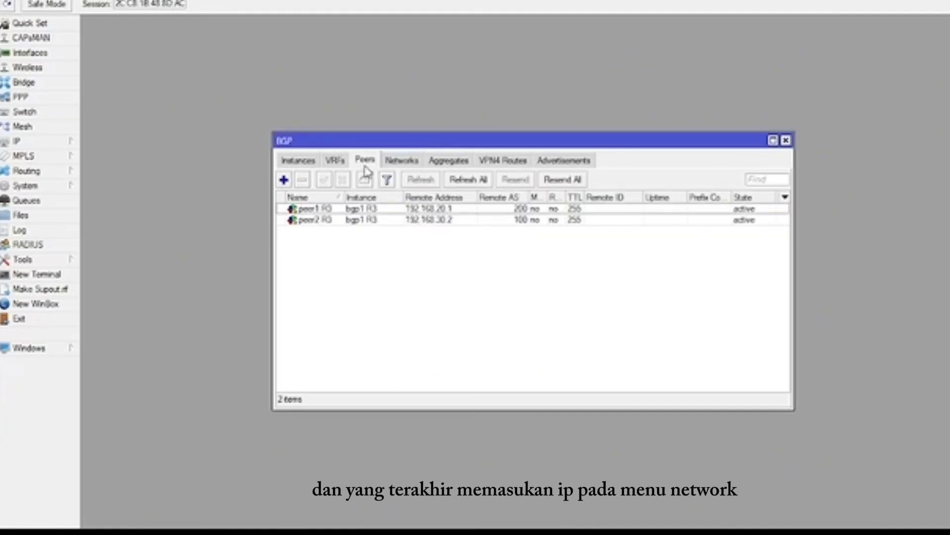